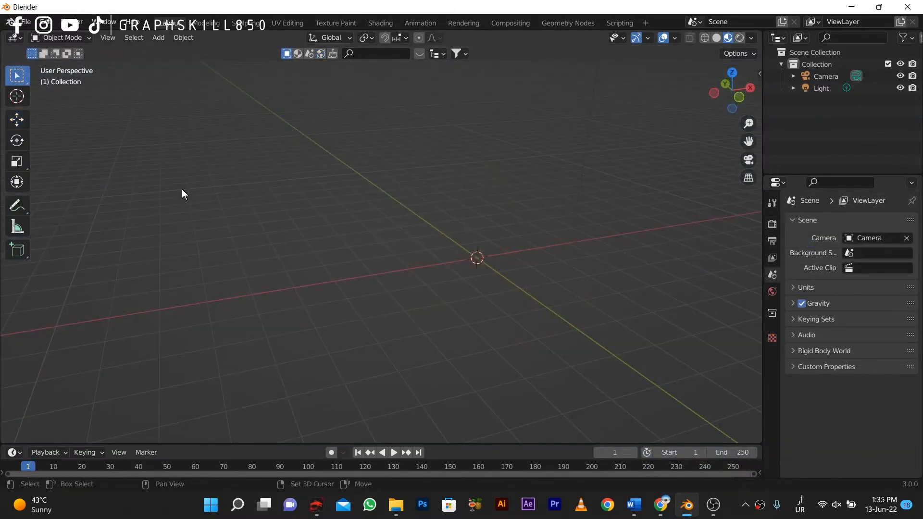
- Add a UV sphere at the scene origin
key(shift+a)
mouse_move(230, 189)
click(289, 226)
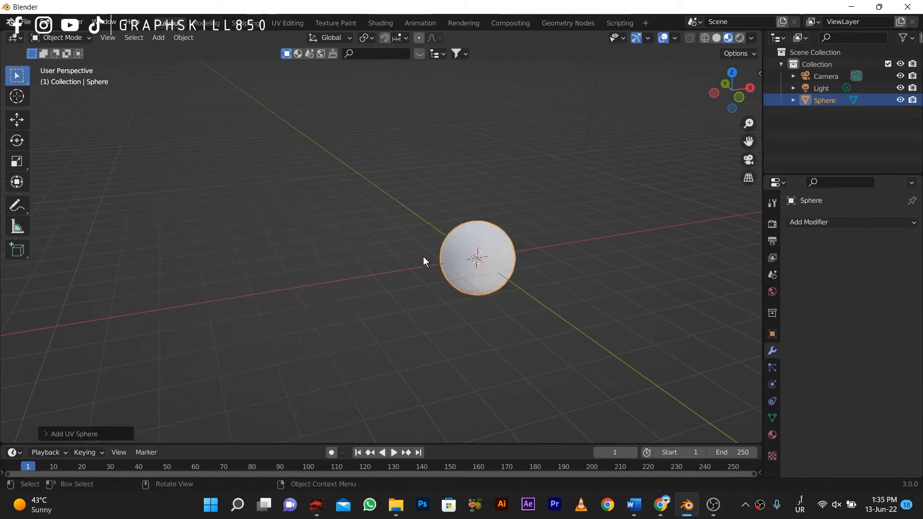
mouse_move(423, 256)
middle_down()
mouse_move(423, 266)
mouse_move(478, 270)
mouse_move(419, 253)
middle_up()
scroll(481, 270, up, 3)
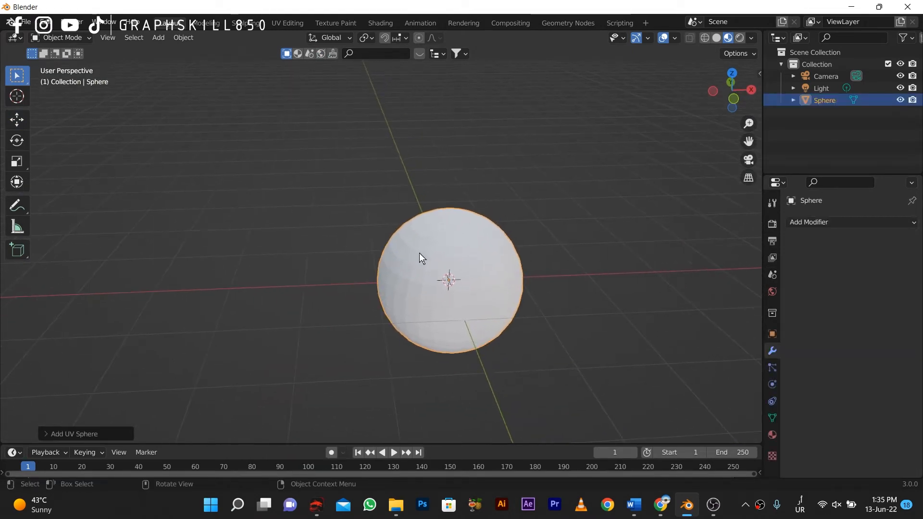
- Enter Edit Mode on the sphere in top orthographic view and switch to edge selection
key(Tab)
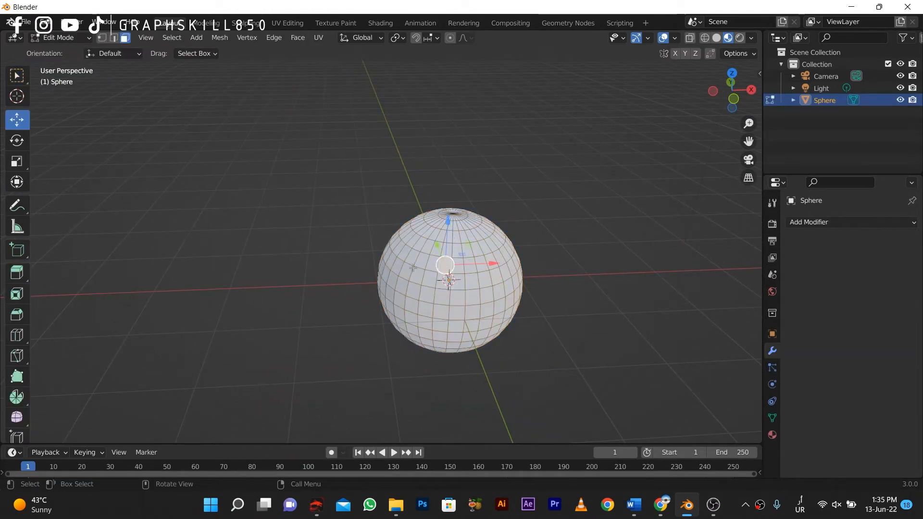
key(KP_5)
key(KP_7)
scroll(428, 316, up, 3)
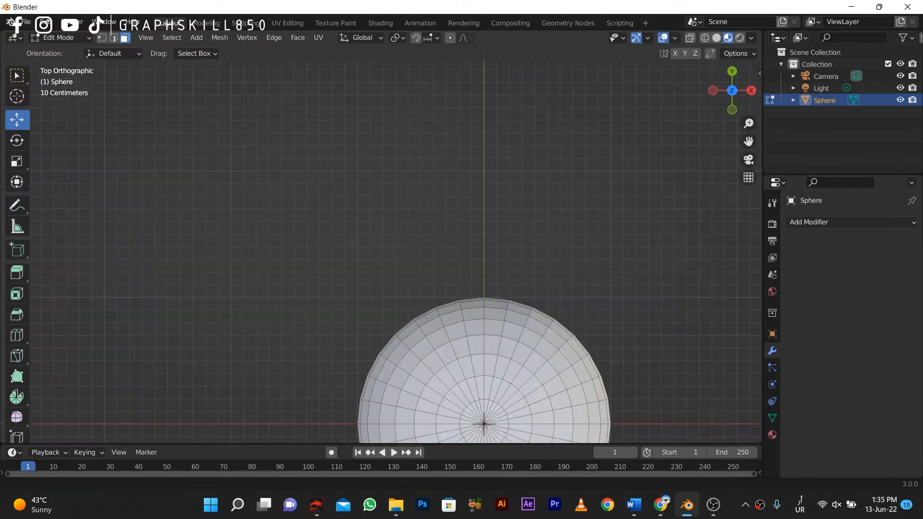
shift+middle_drag(427, 316, 370, 169)
click(114, 39)
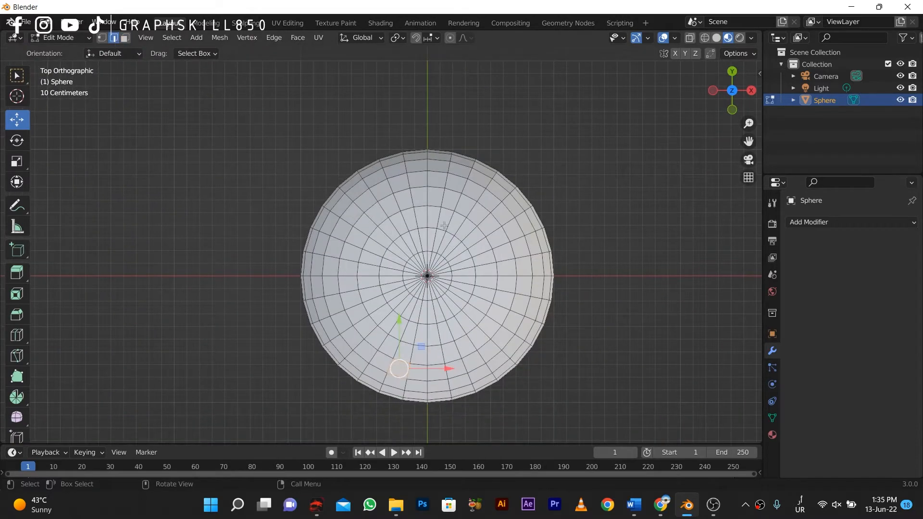
- Select every other vertical edge loop of the sphere, going counterclockwise from just beside the positive Y axis to its lower-left side
alt+click(438, 218)
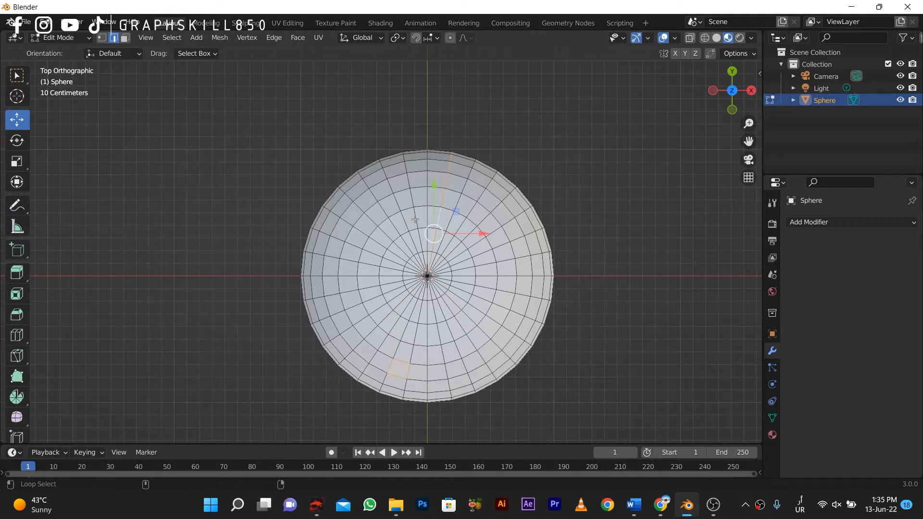
alt+shift+click(396, 224)
alt+shift+click(395, 225)
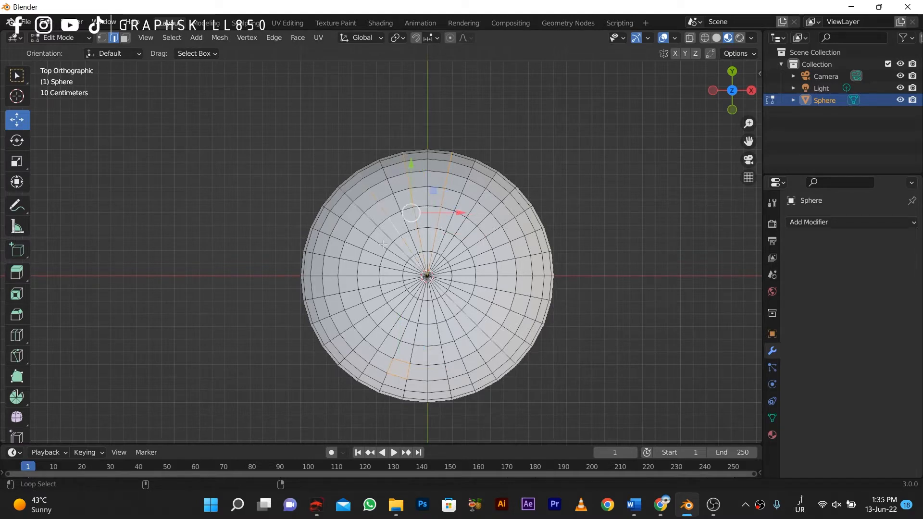
alt+shift+click(376, 252)
alt+shift+click(370, 266)
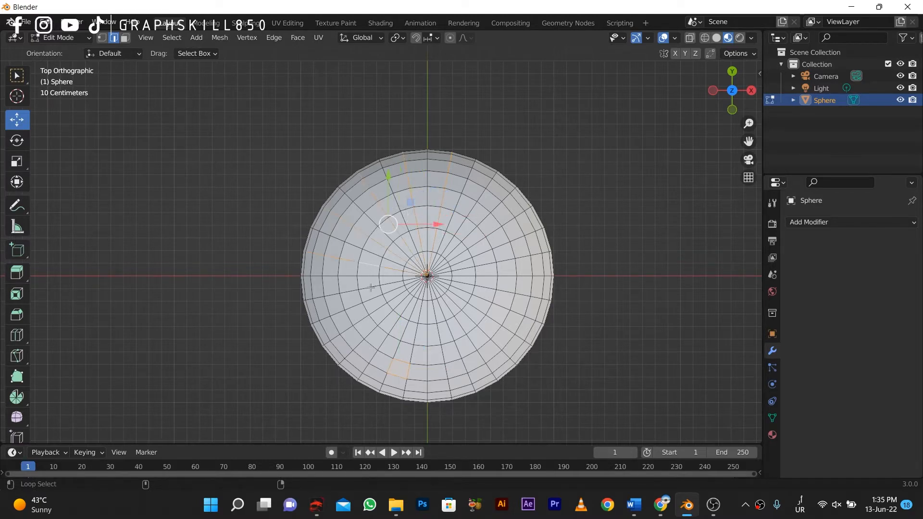
alt+shift+click(370, 288)
alt+shift+click(391, 325)
alt+shift+click(402, 333)
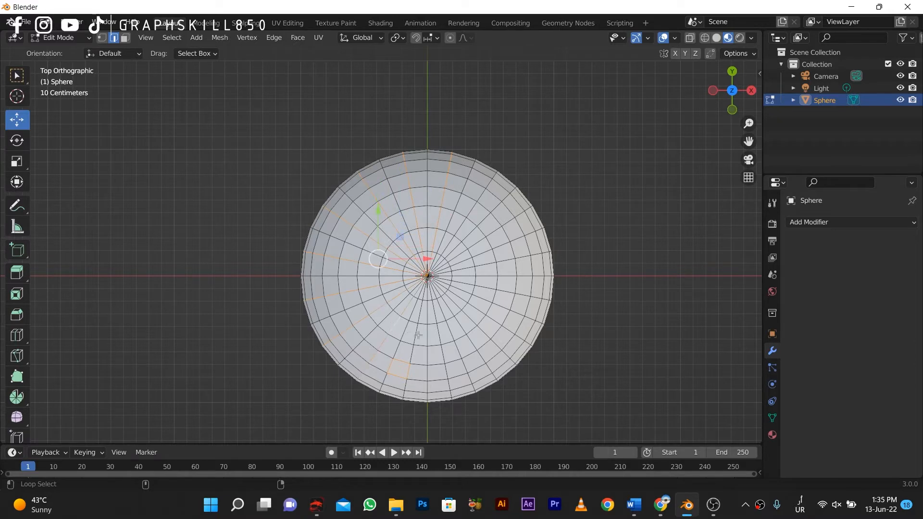
- Remove the stray face's edges near the sphere's front rim from the selection, keeping the vertical loops
alt+shift+click(415, 334)
key(ctrl+z)
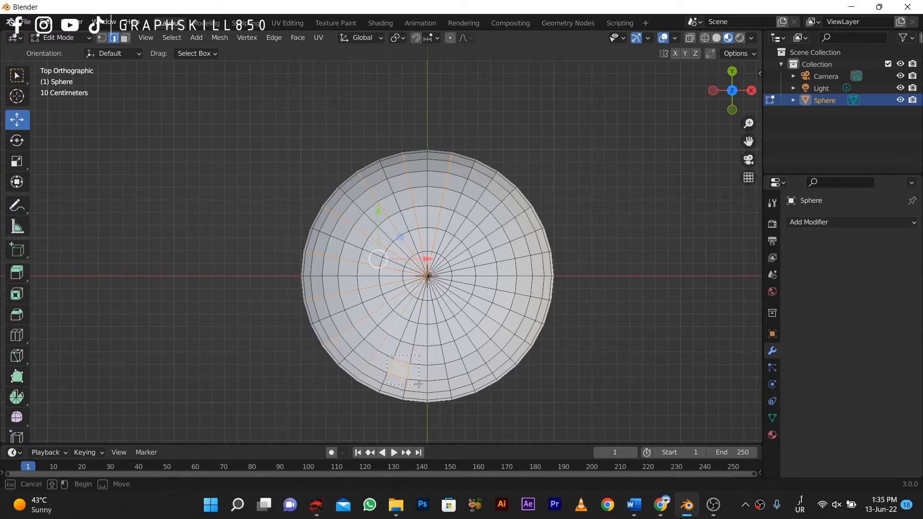
key(ctrl+z)
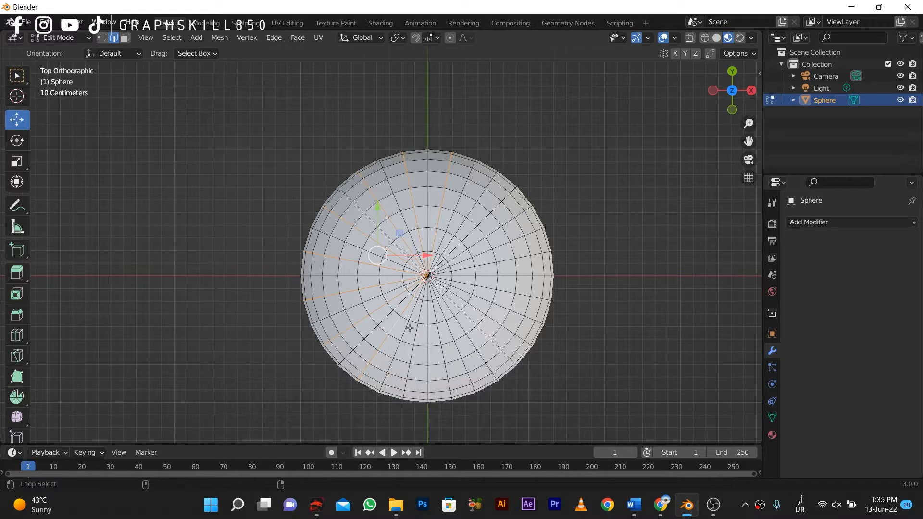
- Add the remaining alternate vertical edge loops to the selection, completing the pattern around the whole sphere
alt+shift+click(438, 336)
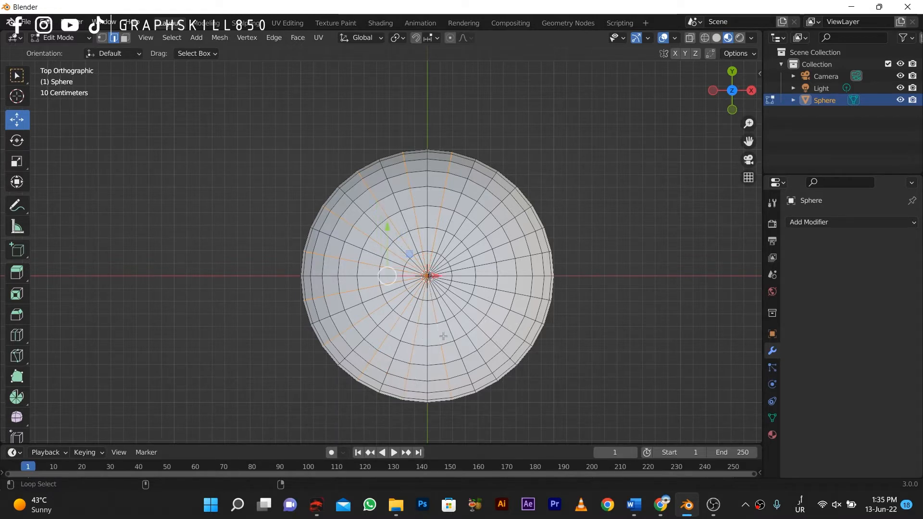
alt+shift+click(462, 321)
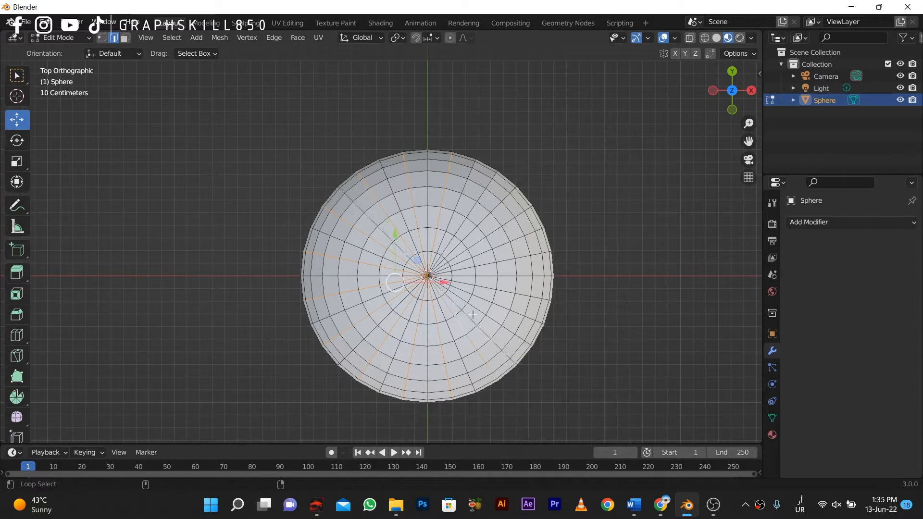
alt+shift+click(485, 284)
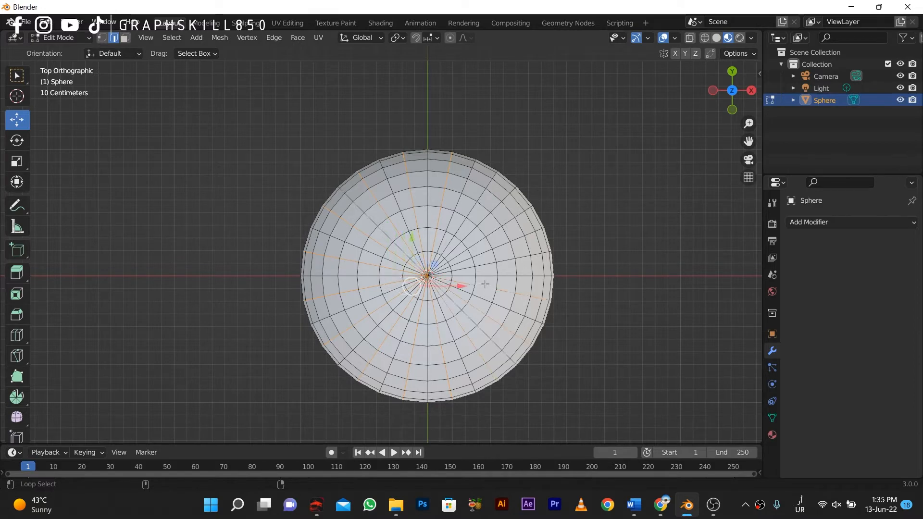
alt+shift+click(486, 259)
alt+shift+click(460, 227)
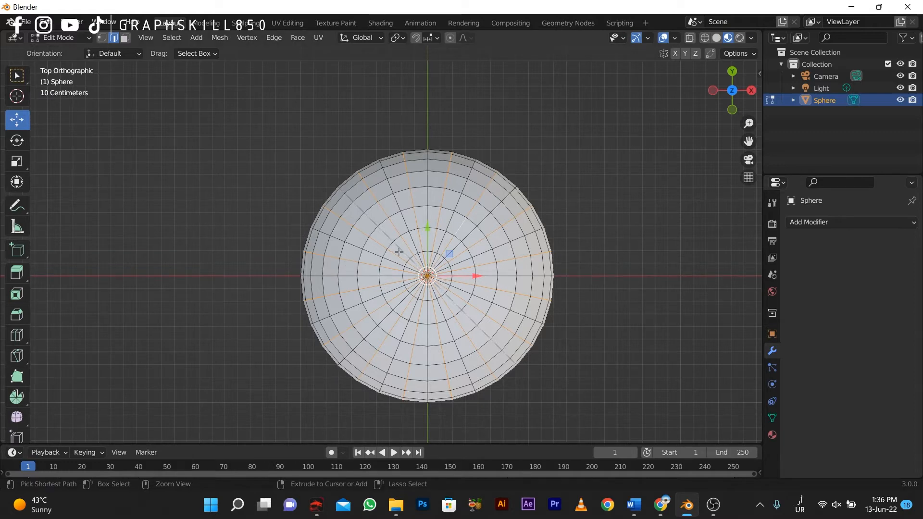
- Deselect the edges of the innermost ring around the sphere's pole, keeping the alternate vertical edges selected
key(ctrl+KP_Subtract)
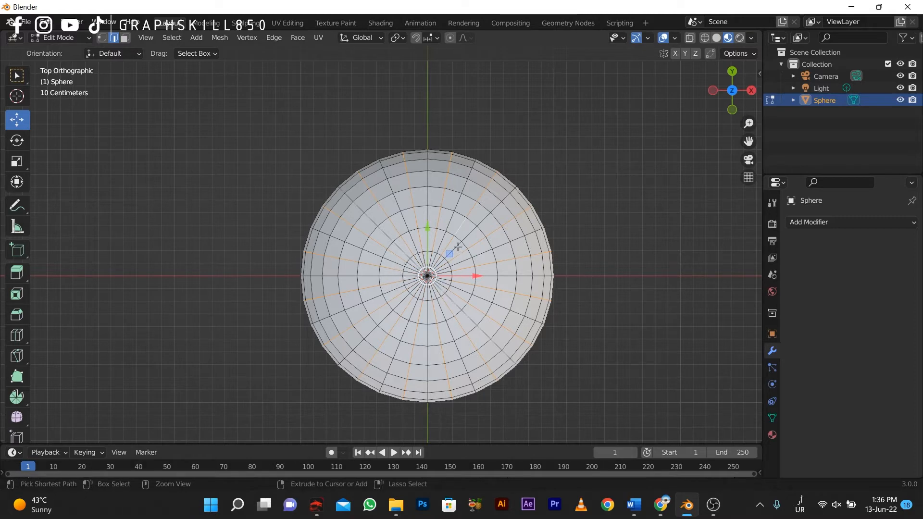
drag(452, 245, 399, 304)
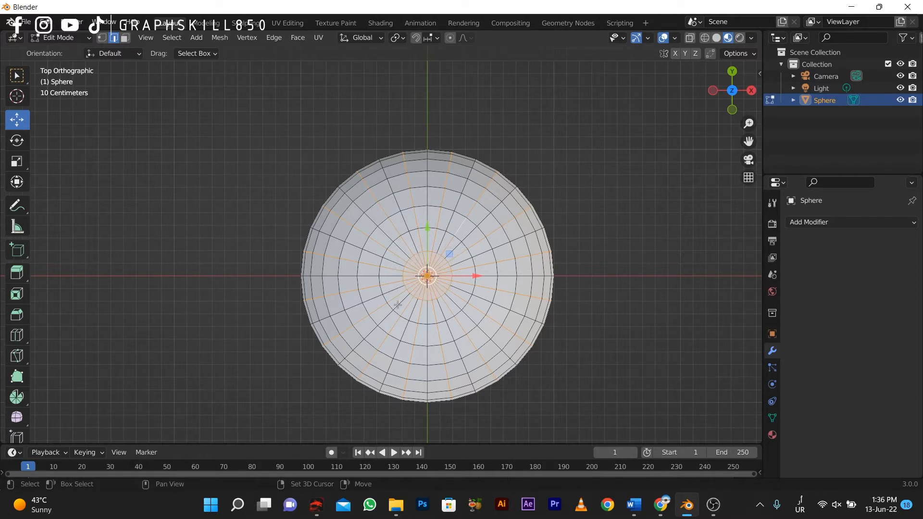
key(ctrl+z)
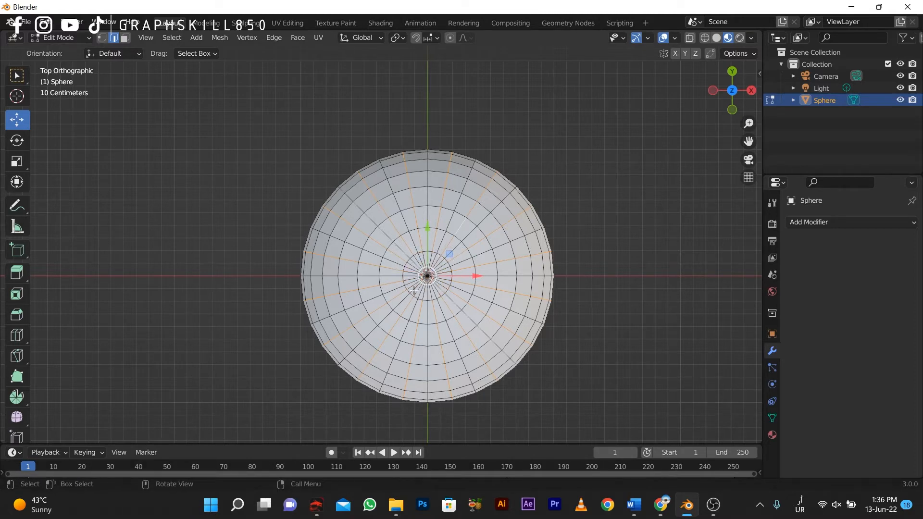
ctrl+click(448, 310)
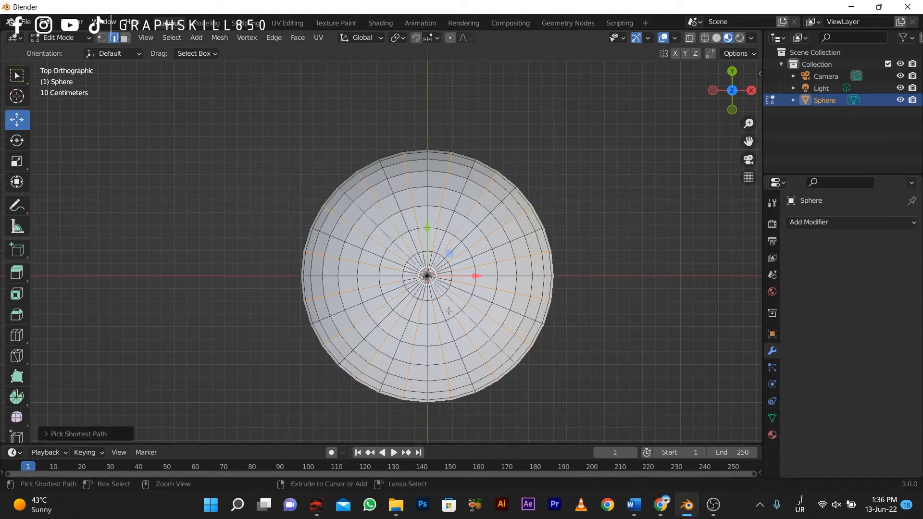
key(ctrl+z)
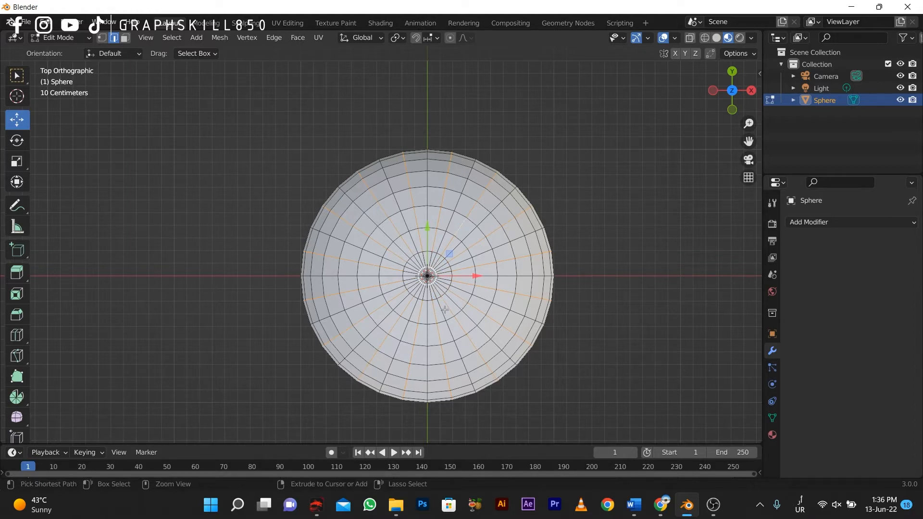
ctrl+drag(445, 309, 453, 261)
- Scale the selected alternate vertical edges slightly inward to form grooves around the sphere
middle_drag(354, 304, 412, 181)
scroll(412, 179, up, 4)
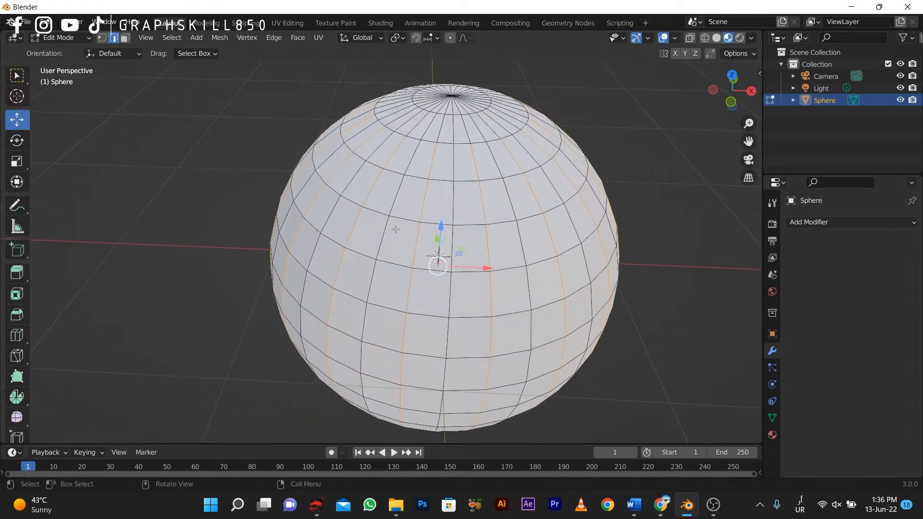
key(s)
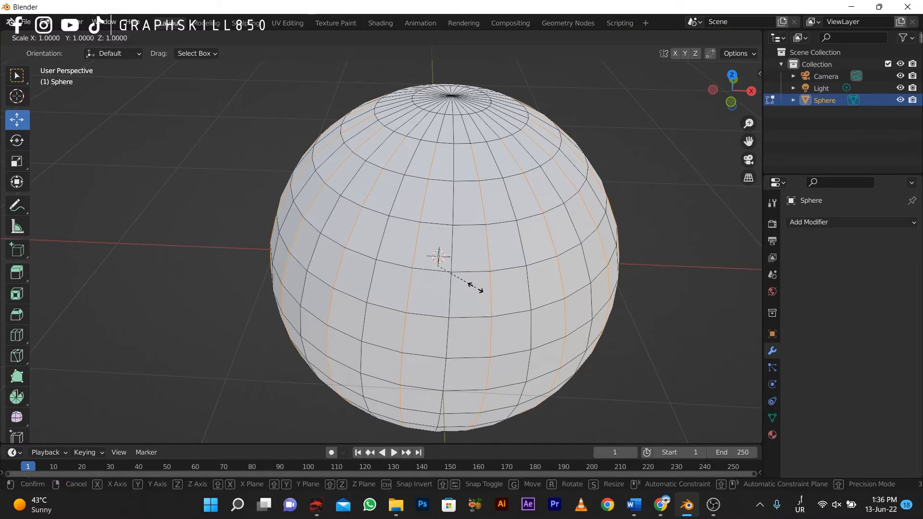
click(463, 299)
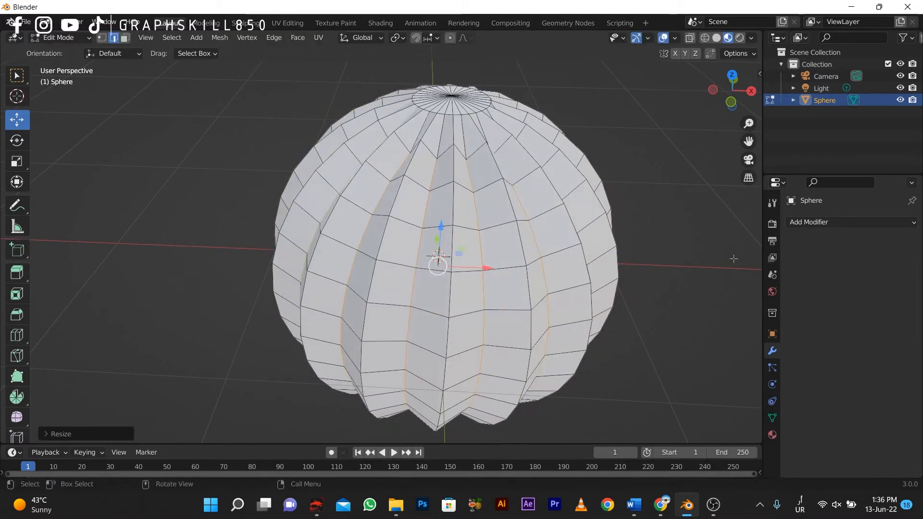
- Add a Subdivision Surface modifier to the grooved sphere and show the viewport in solid shading
click(810, 224)
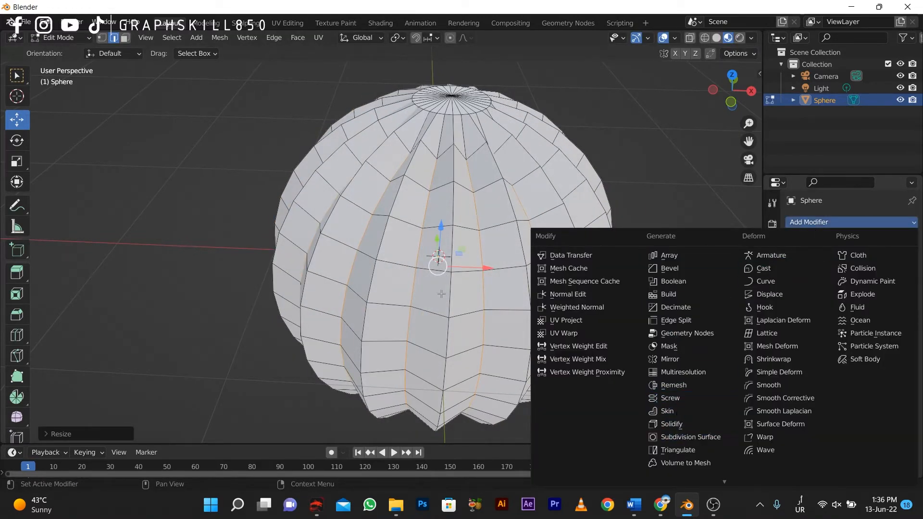
scroll(327, 254, down, 3)
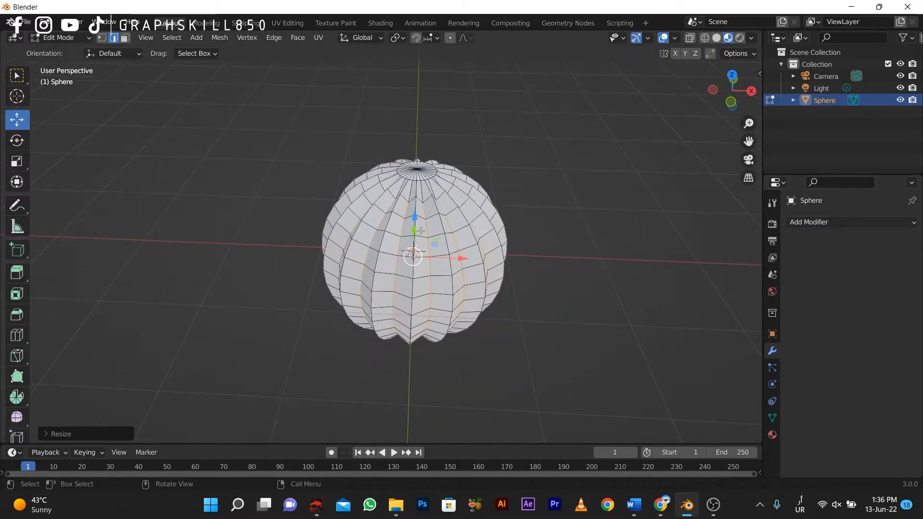
middle_drag(420, 231, 451, 213)
click(812, 223)
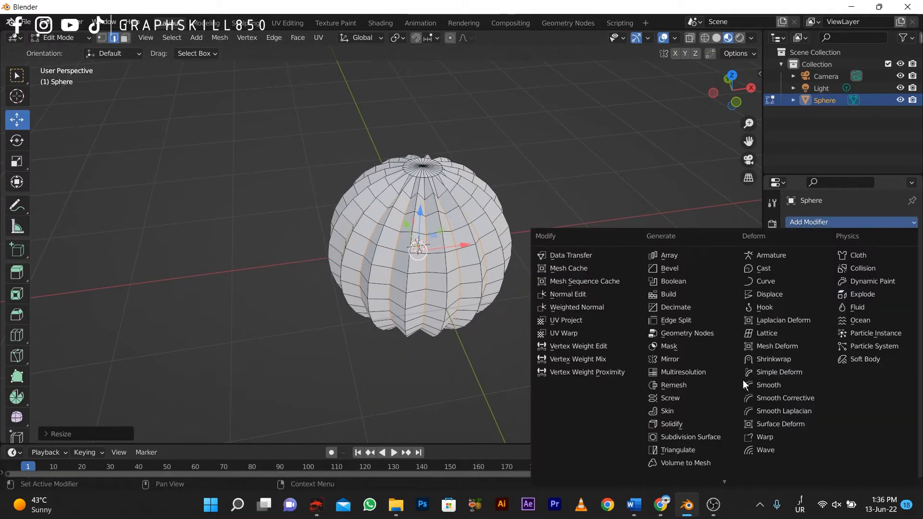
click(697, 435)
middle_drag(428, 351, 447, 332)
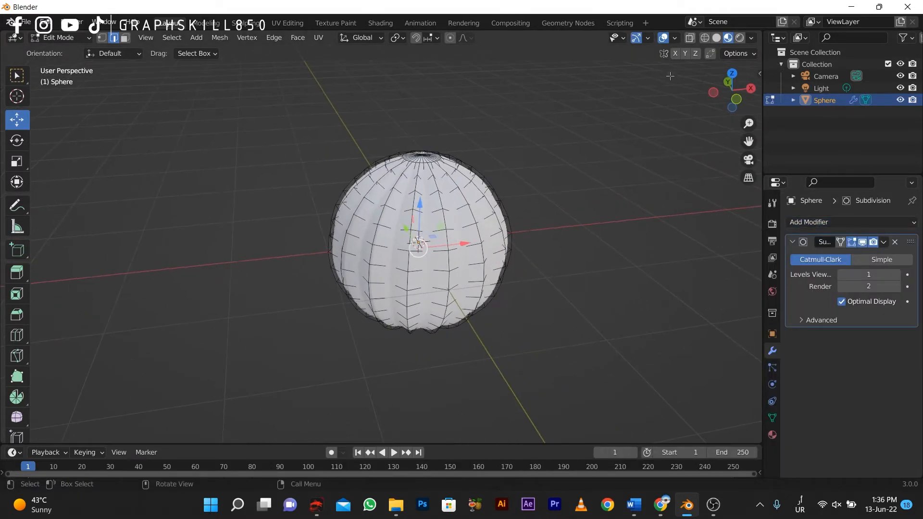
click(716, 39)
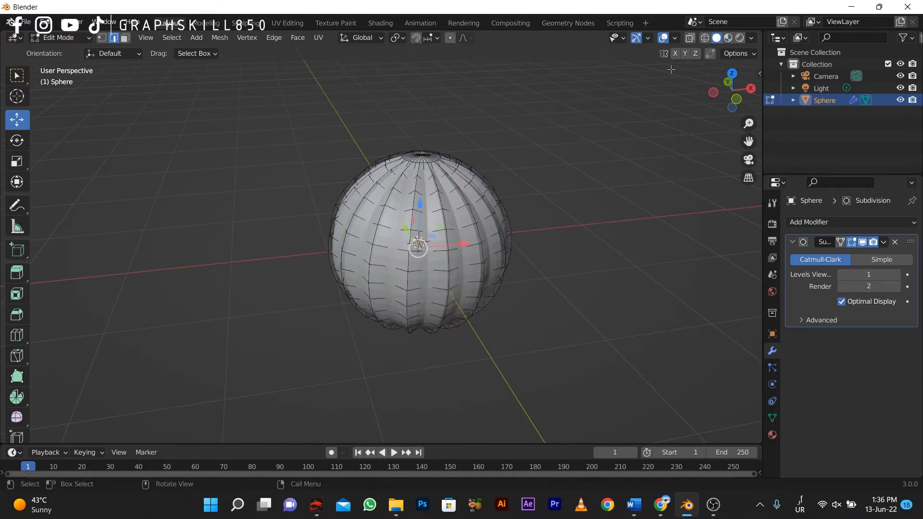
- Set the Subdivision modifier's viewport and render levels to 5
click(897, 275)
click(897, 275)
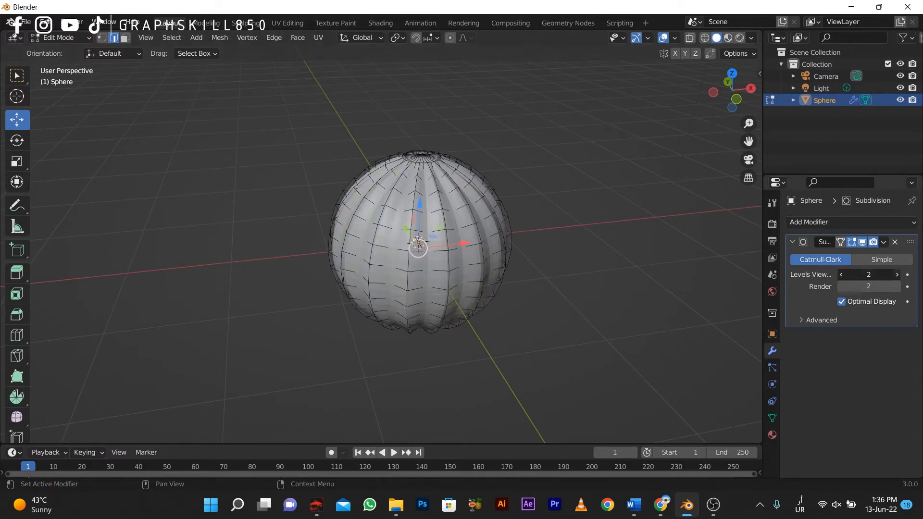
click(898, 286)
click(898, 286)
click(897, 286)
click(897, 274)
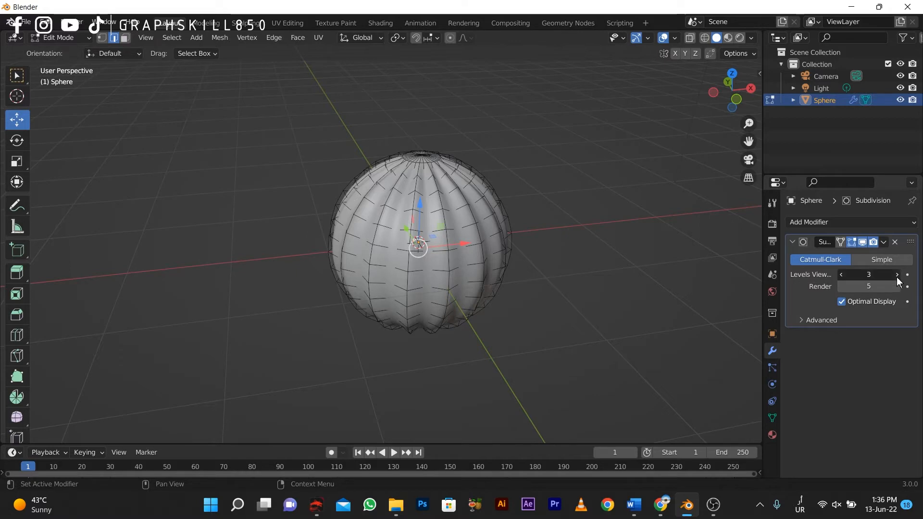
click(896, 275)
- Scale the selected groove edges further inward to about 0.84 to deepen the grooves
scroll(340, 255, up, 5)
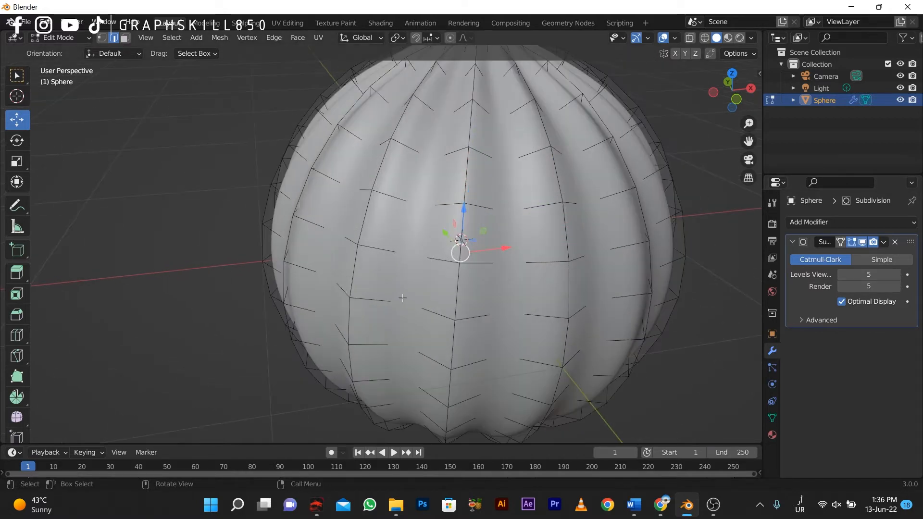
key(s)
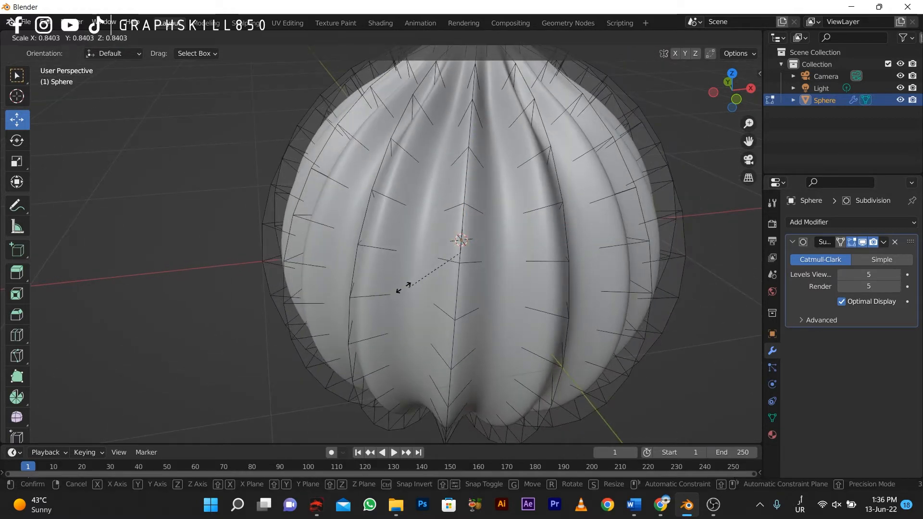
click(402, 289)
scroll(418, 266, down, 4)
mouse_move(425, 254)
middle_down()
mouse_move(438, 269)
mouse_move(425, 254)
middle_up()
scroll(437, 268, up, 2)
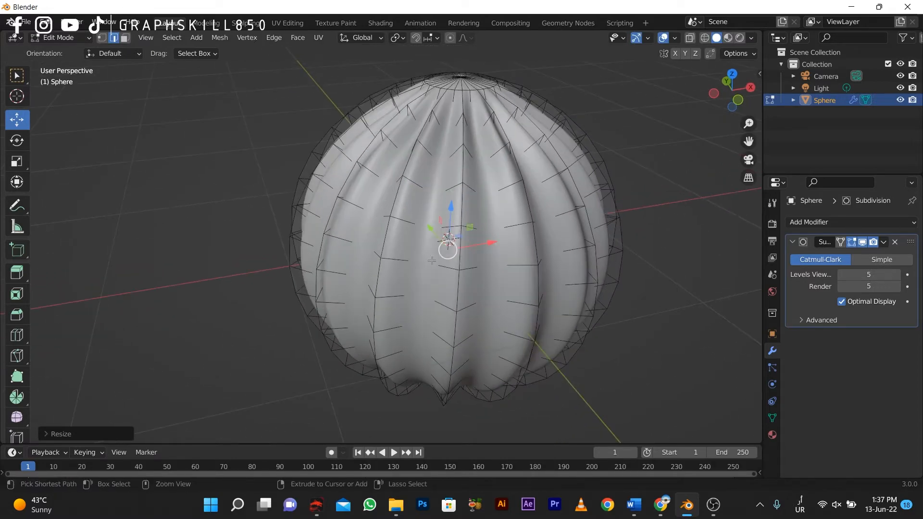
- Try to bevel the selected groove edges
key(ctrl+b)
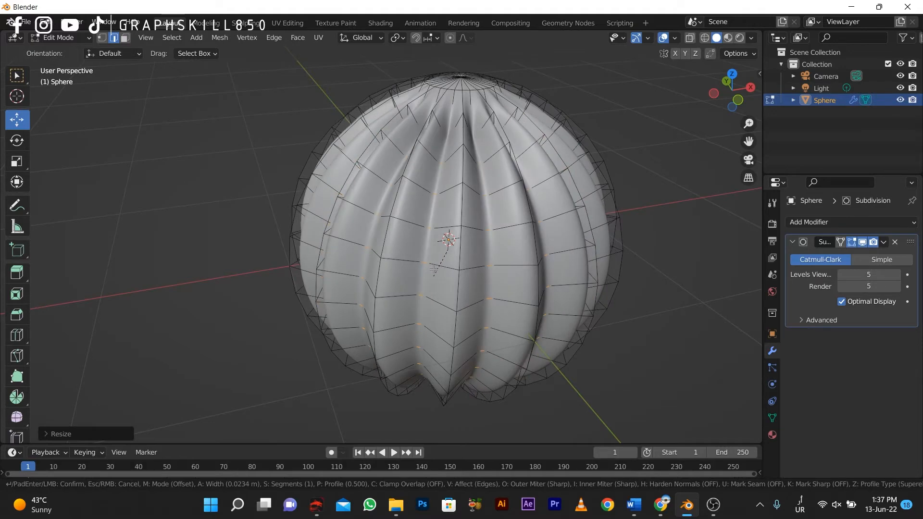
right_click(434, 269)
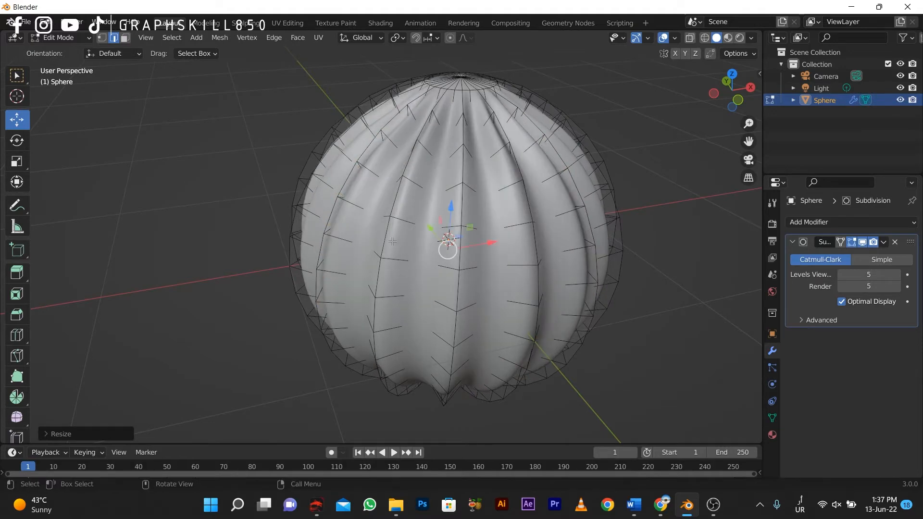
- Scale the selected groove edges slightly outward to make the sphere's grooves shallower
scroll(394, 239, down, 2)
middle_drag(369, 237, 406, 246)
key(s)
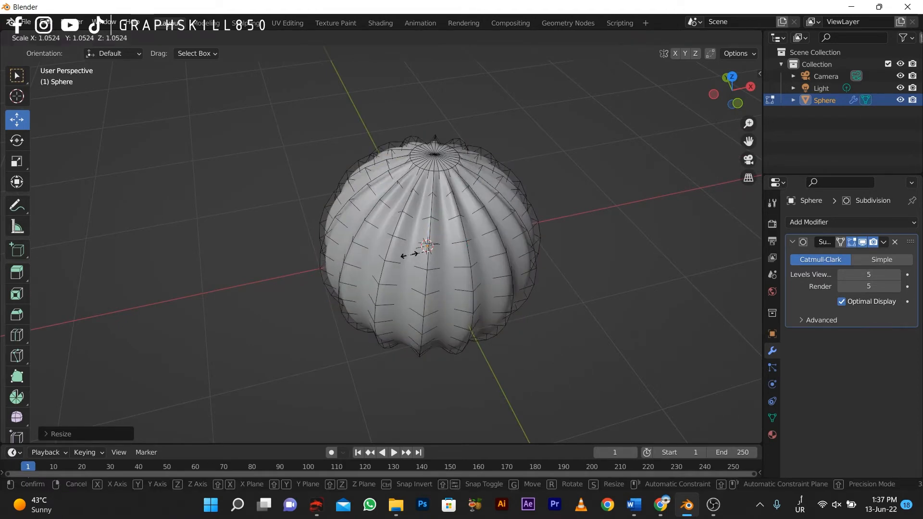
click(402, 247)
scroll(402, 247, up, 2)
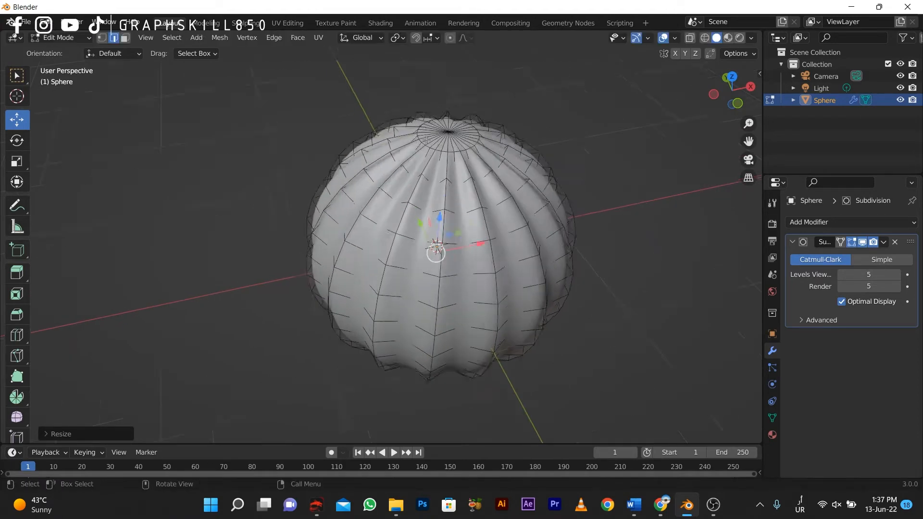
- Select all the triangular faces around the sphere's top pole and move them down along Z to sink the crown
middle_drag(402, 247, 395, 266)
click(124, 41)
click(459, 134)
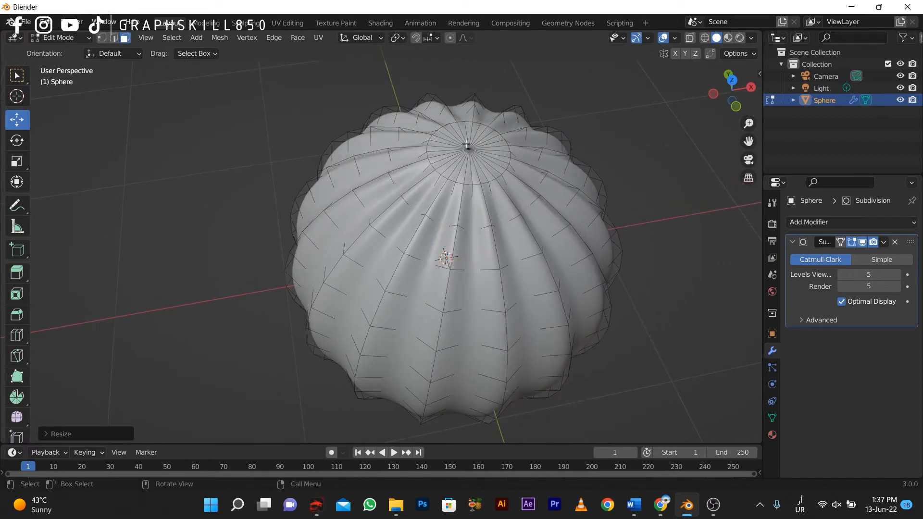
key(KP_7)
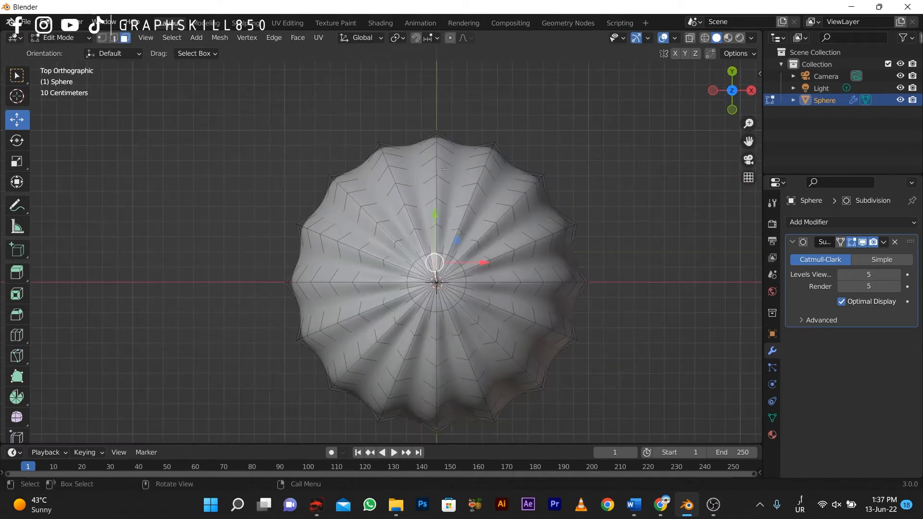
scroll(435, 274, up, 3)
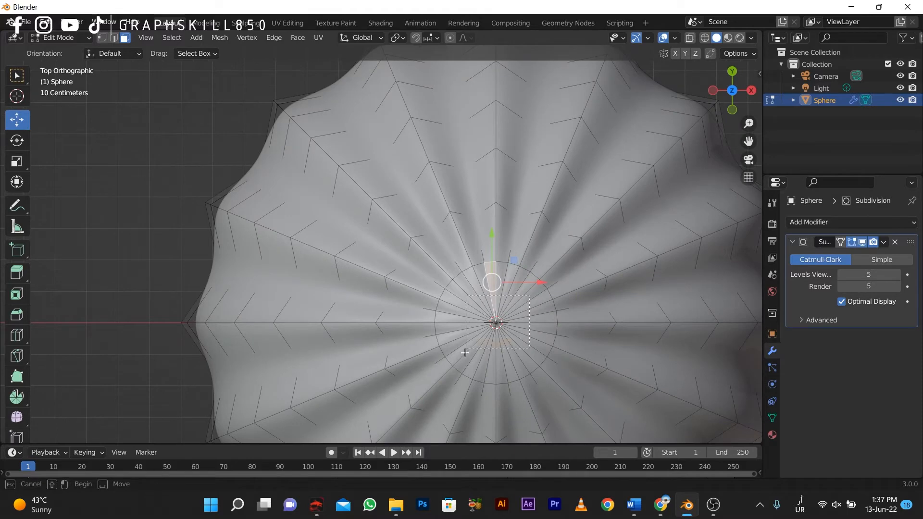
drag(465, 352, 464, 353)
middle_drag(464, 354, 416, 225)
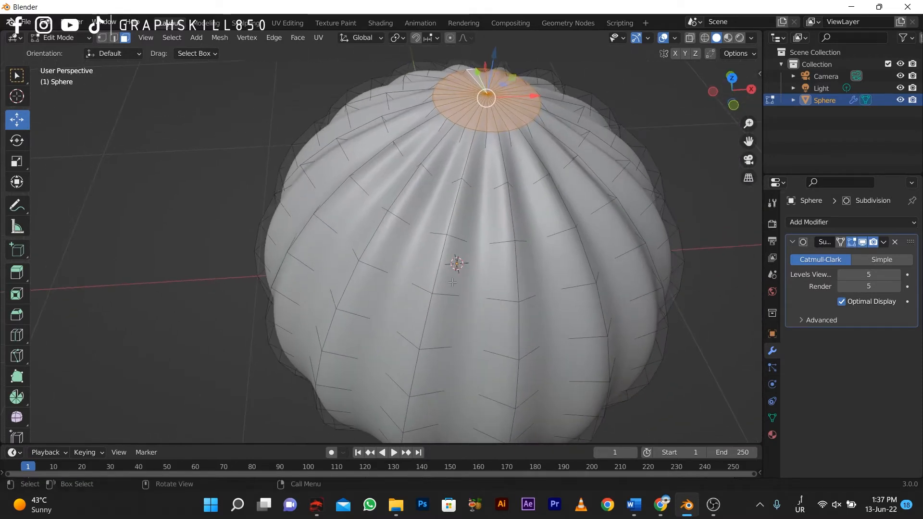
drag(491, 73, 433, 156)
middle_drag(433, 156, 433, 263)
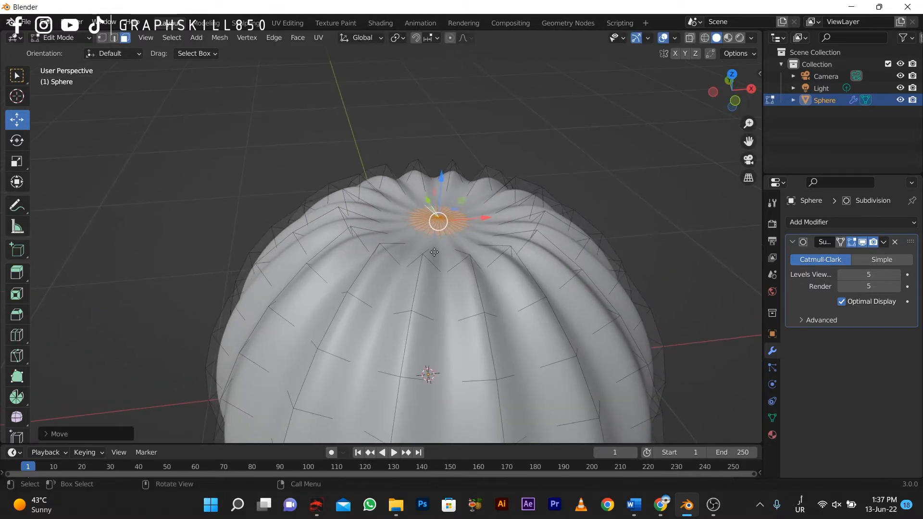
- Extrude the sunken crown faces in place and scale them down to about 0.9
key(e)
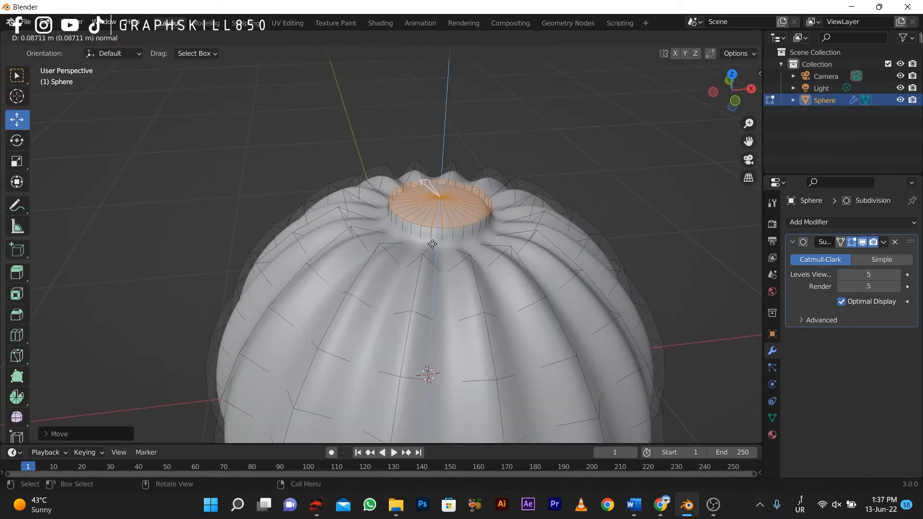
right_click(432, 244)
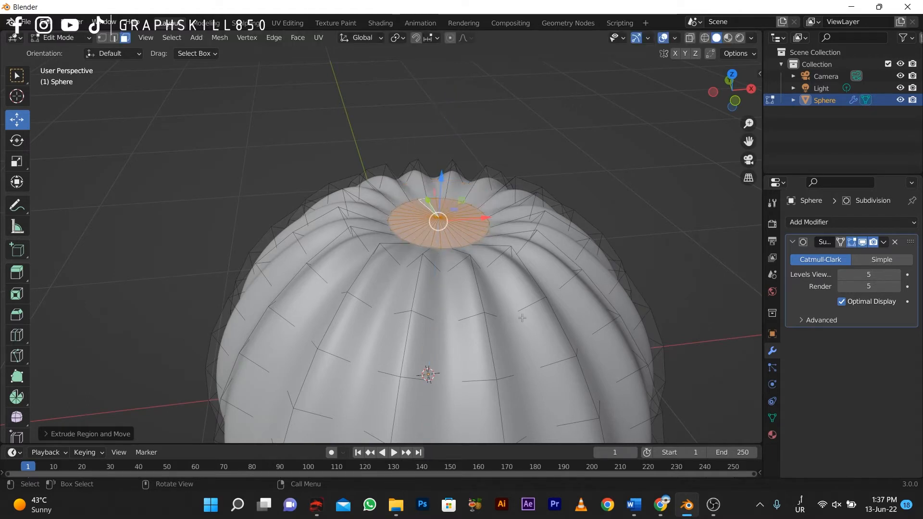
key(i)
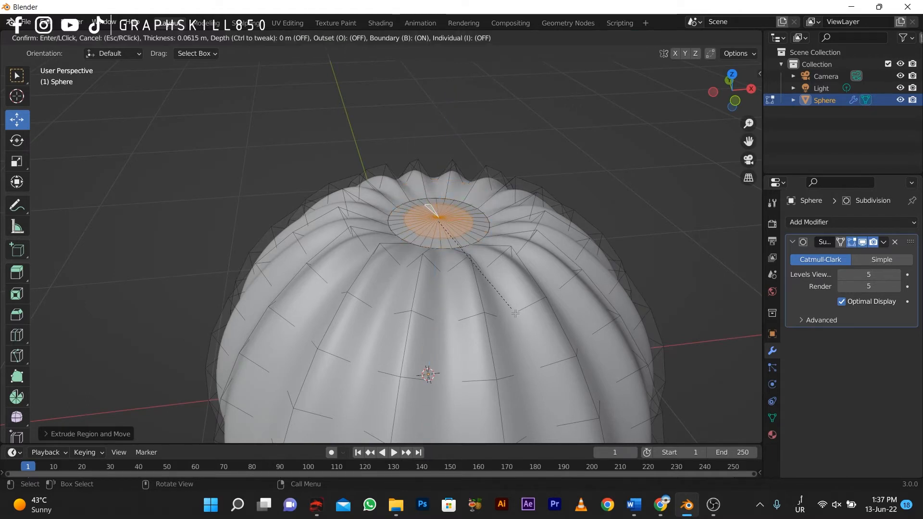
click(515, 313)
key(s)
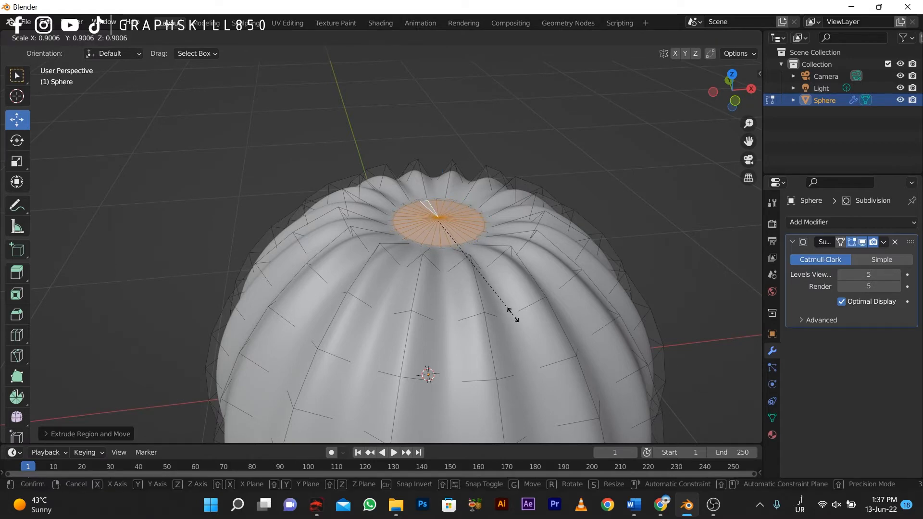
click(508, 305)
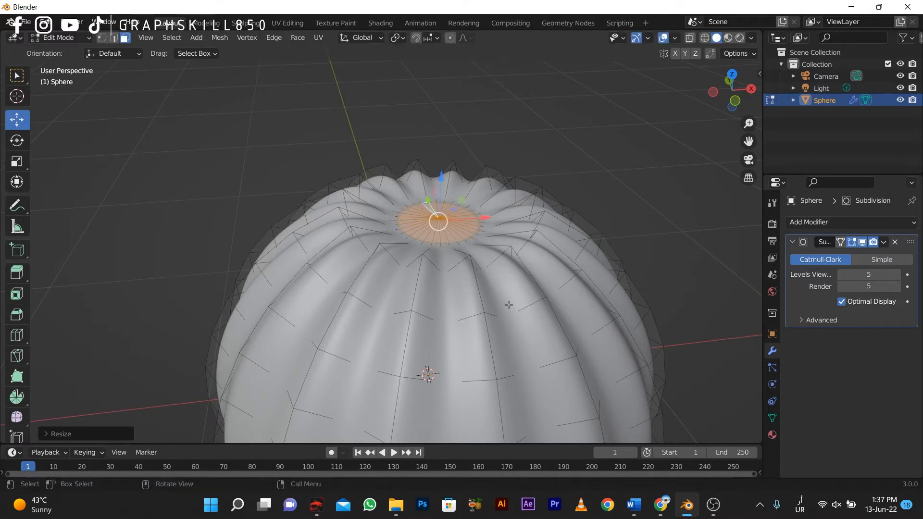
- Extrude the crown faces up into a stem tilted toward negative X in the front view
key(KP_1)
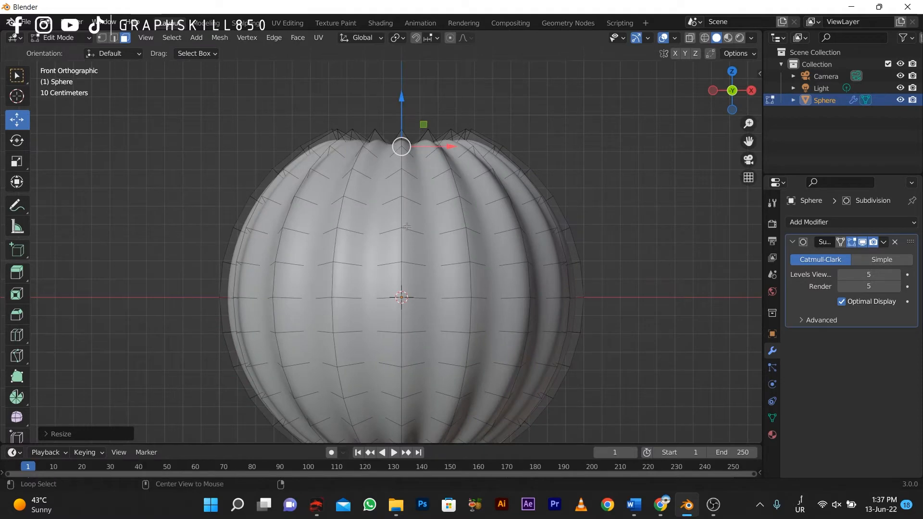
shift+middle_drag(368, 108, 436, 231)
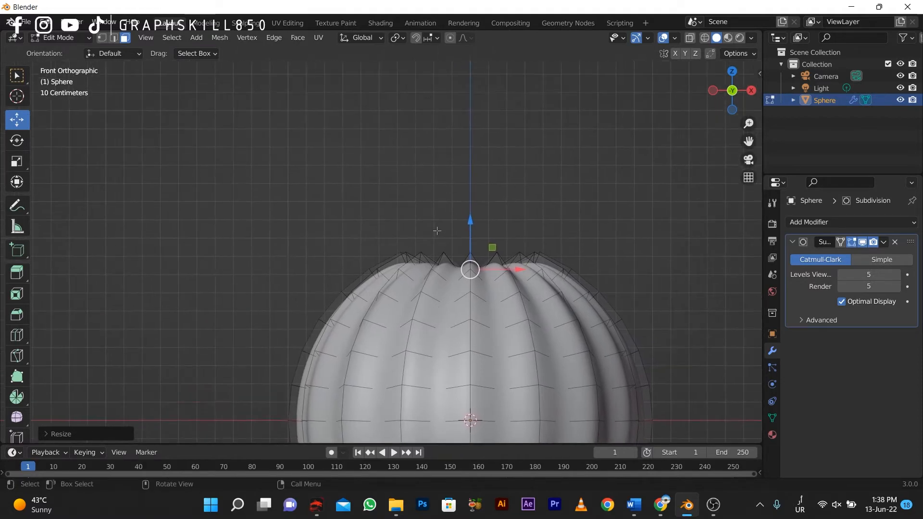
ctrl+right_click(411, 167)
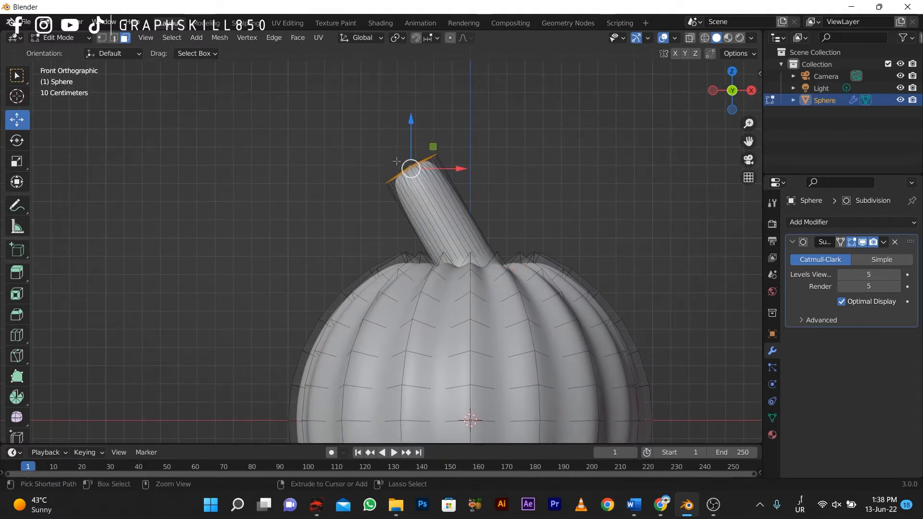
- Select the ring of lengthwise edges around the stem in edge selection mode
middle_drag(424, 206, 423, 228)
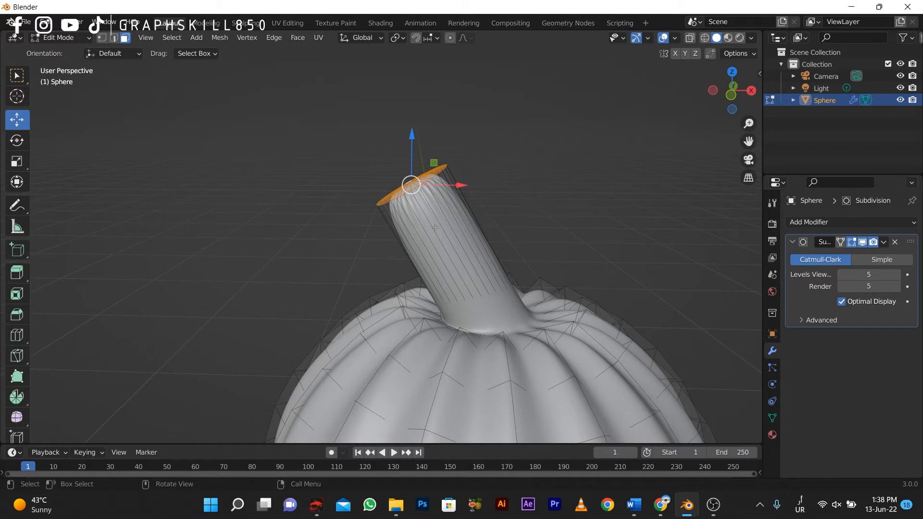
alt+click(418, 218)
click(113, 37)
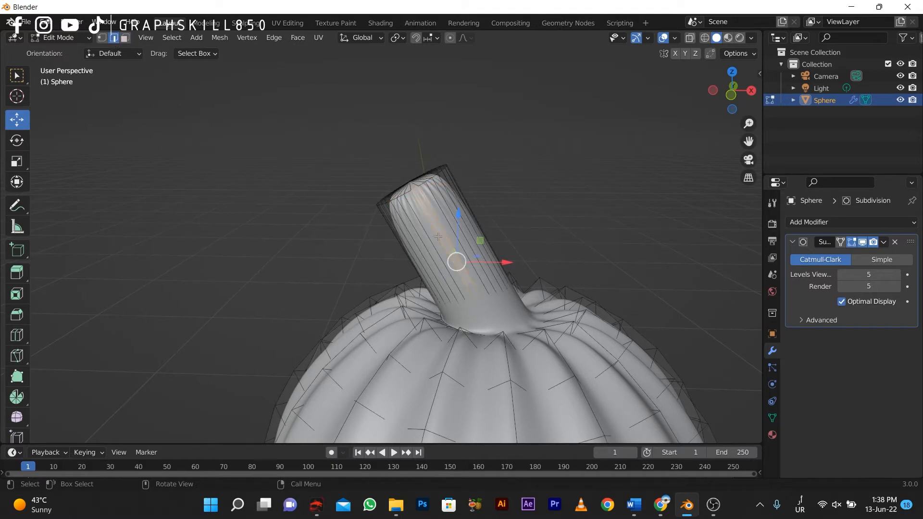
alt+click(442, 233)
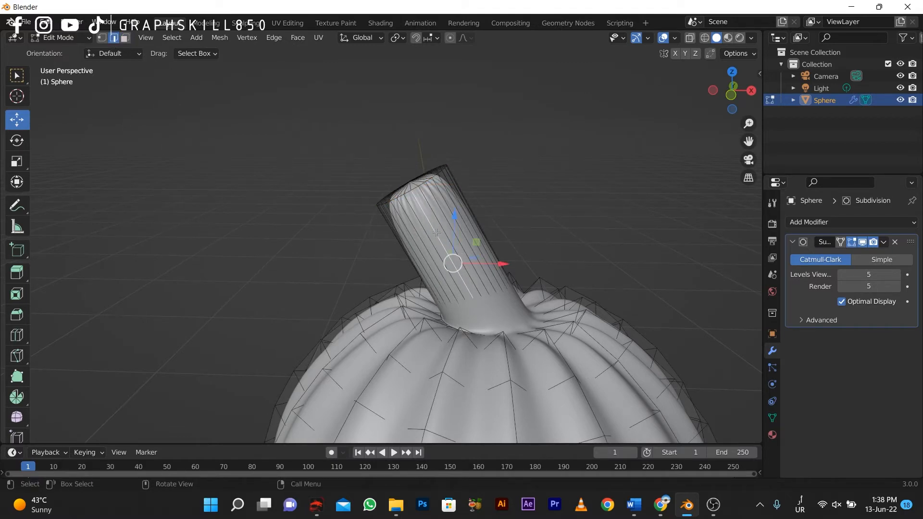
scroll(481, 201, up, 3)
alt+click(546, 187)
drag(546, 187, 339, 297)
- Reduce the stem edge selection to alternate edges with Checker Deselect, checking it in wireframe before returning to solid shading
key(KP_1)
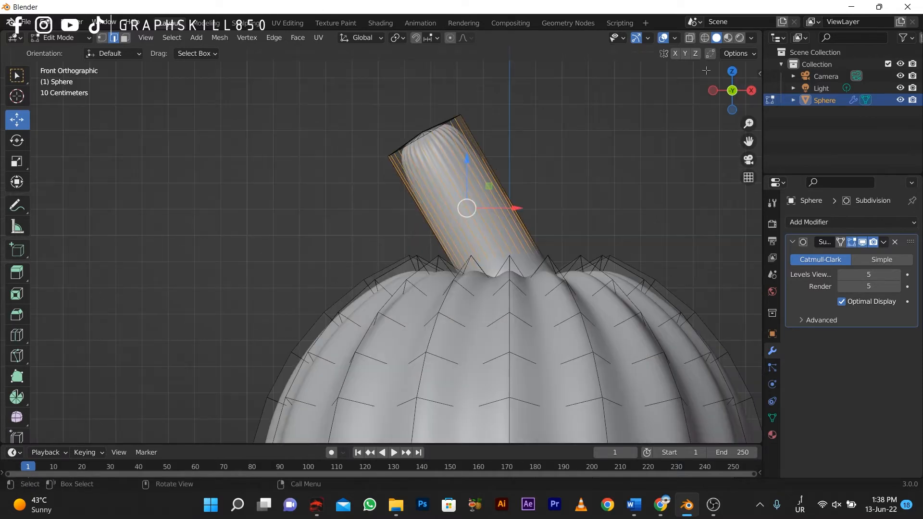
click(705, 38)
drag(536, 189, 365, 211)
click(168, 37)
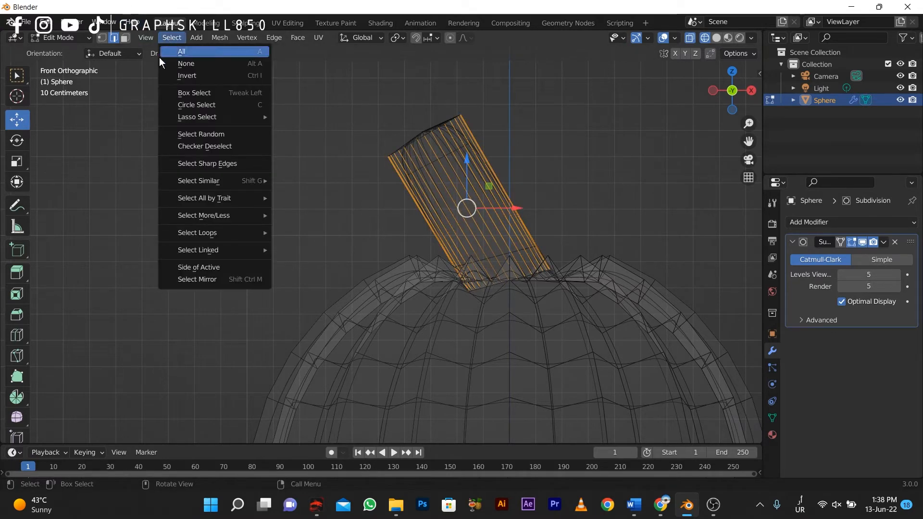
click(192, 146)
middle_drag(190, 171, 245, 197)
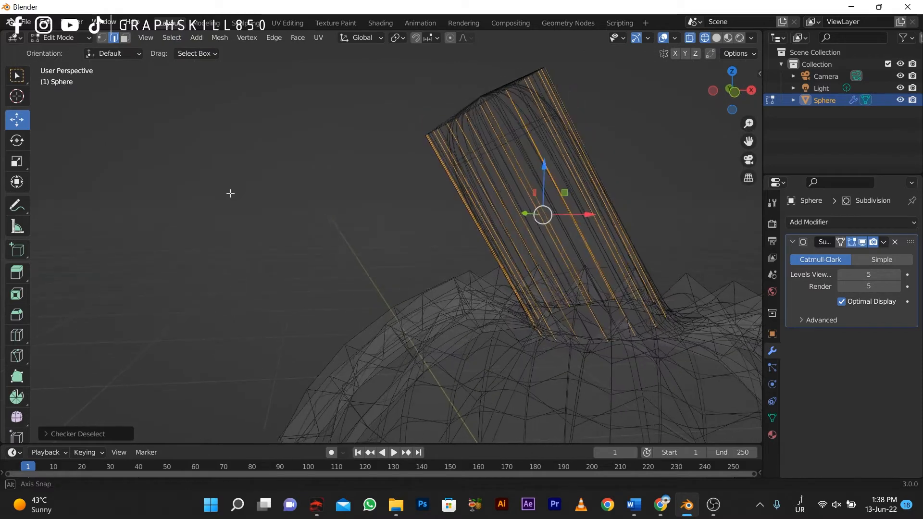
click(720, 41)
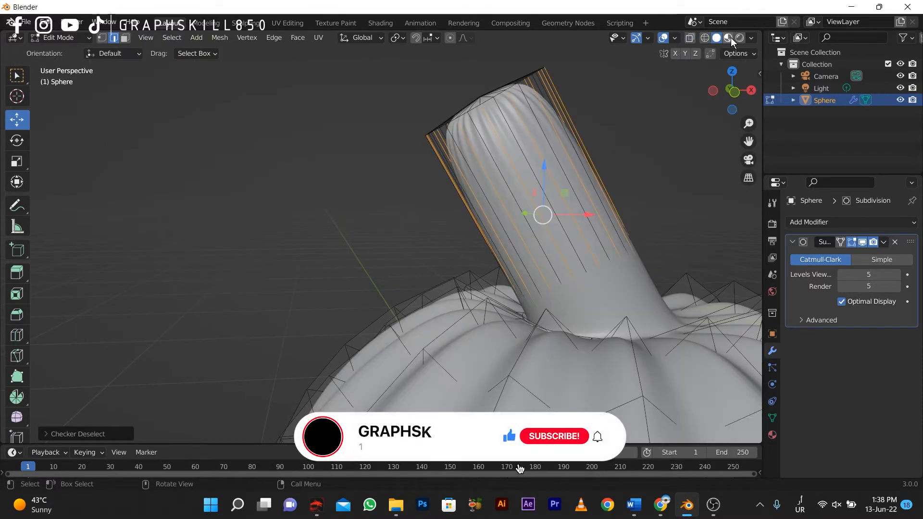
- Try scaling the alternate stem edges inward to groove the stem, and undo the scaling
key(s)
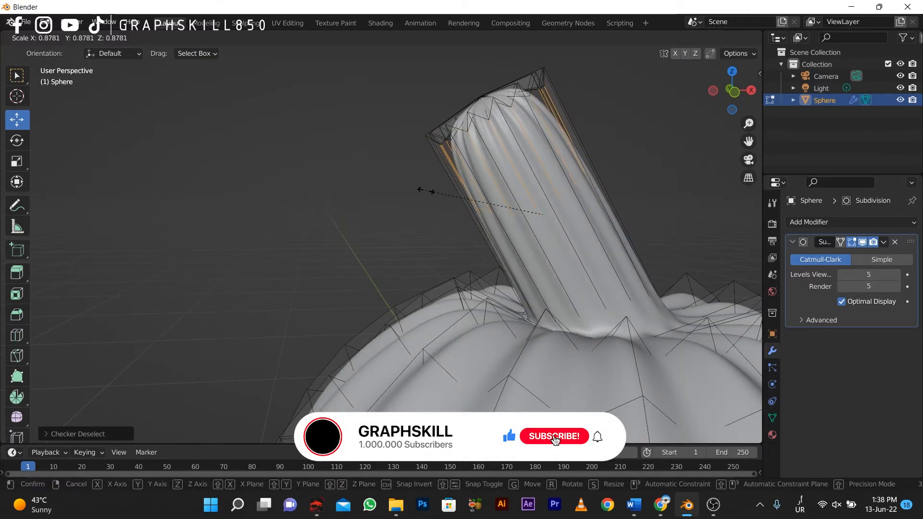
click(447, 202)
scroll(352, 199, down, 2)
mouse_move(352, 199)
middle_down()
mouse_move(349, 207)
mouse_move(344, 181)
mouse_move(352, 201)
middle_up()
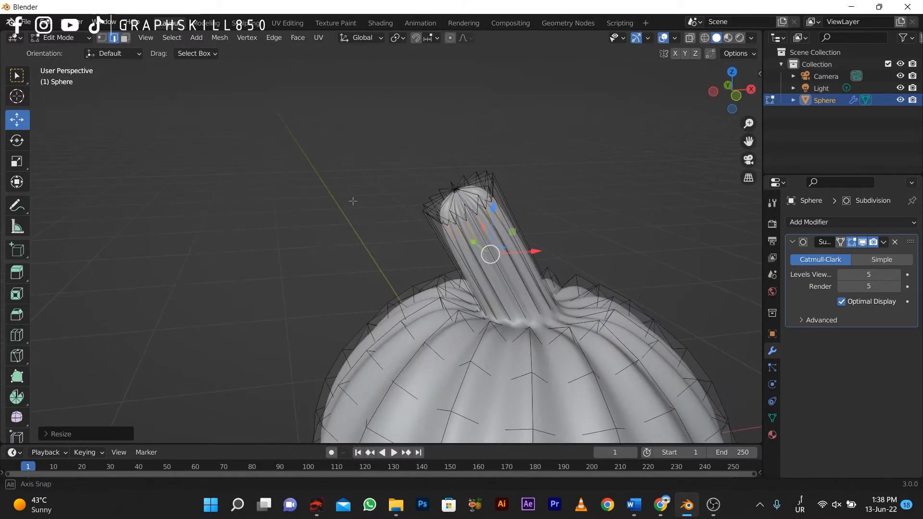
key(ctrl+z)
- Switch to face selection and box-select the faces around the stem's tip
click(124, 38)
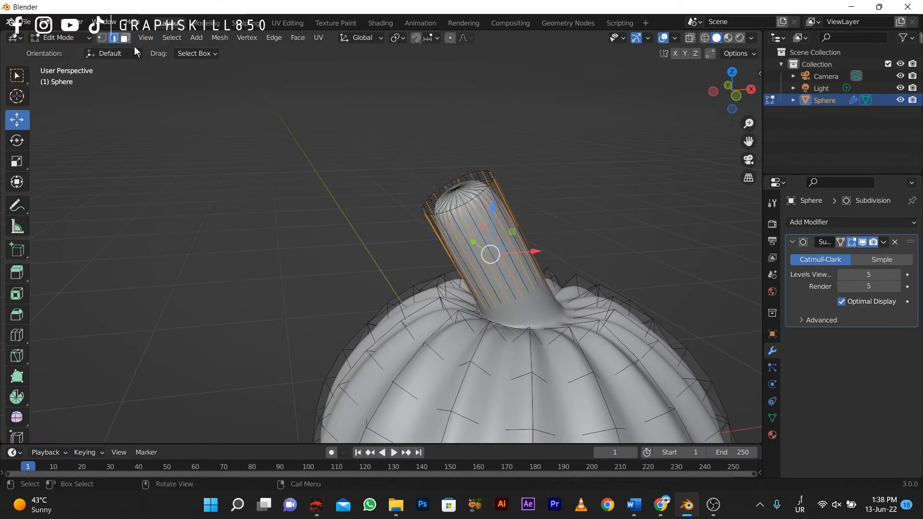
click(395, 203)
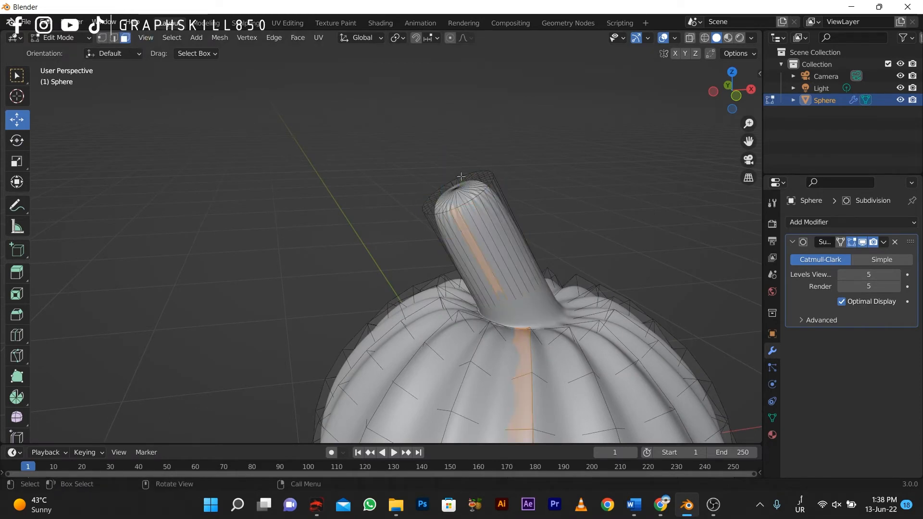
drag(407, 153, 505, 223)
key(KP_8)
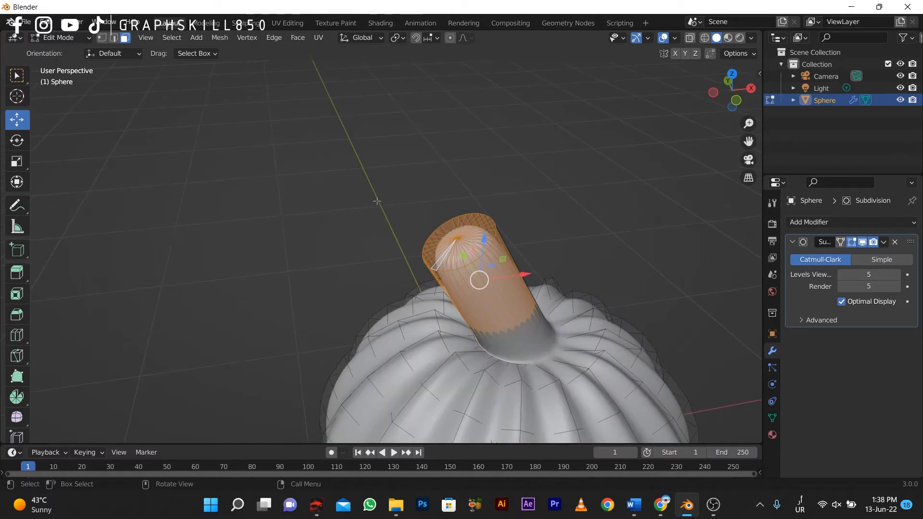
- Replace the selection with only the triangular end-cap faces at the stem's tip, and show the viewport in Material Preview shading
click(383, 224)
scroll(477, 245, up, 4)
shift+click(515, 215)
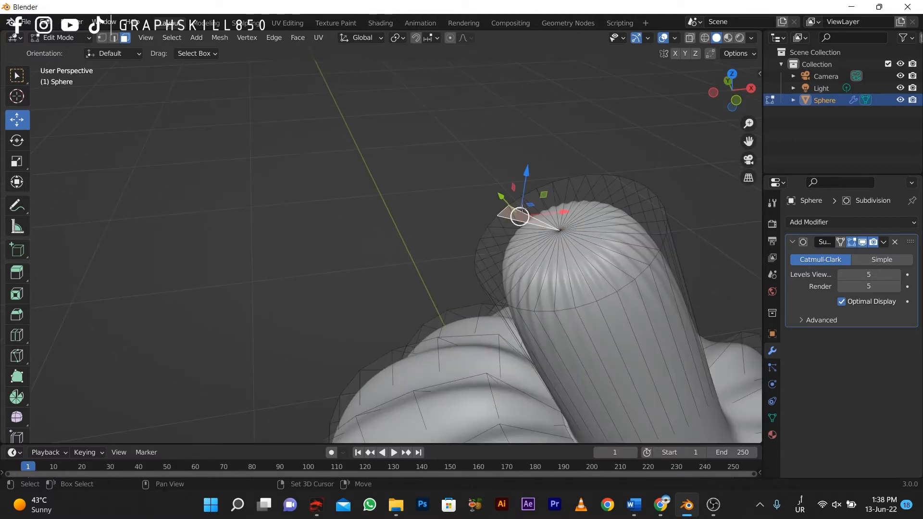
shift+click(525, 205)
click(727, 38)
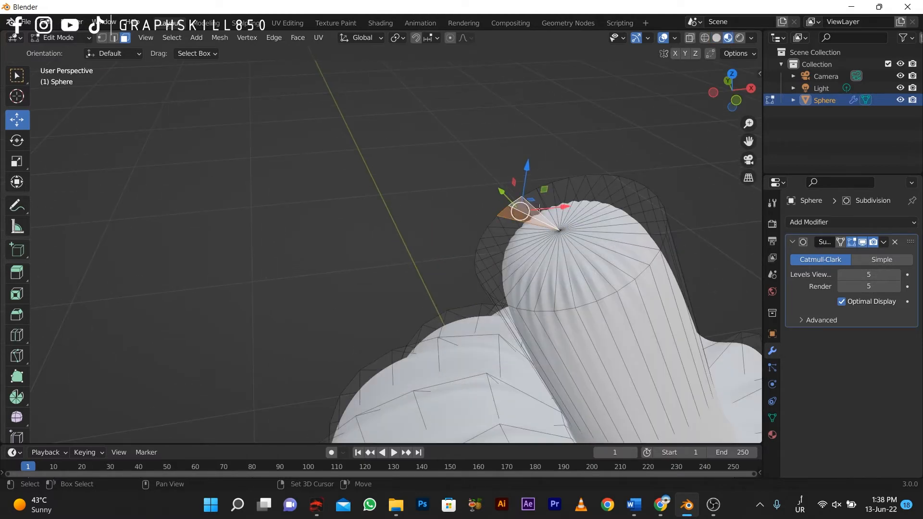
shift+click(555, 197)
shift+click(535, 200)
shift+click(559, 195)
shift+click(571, 195)
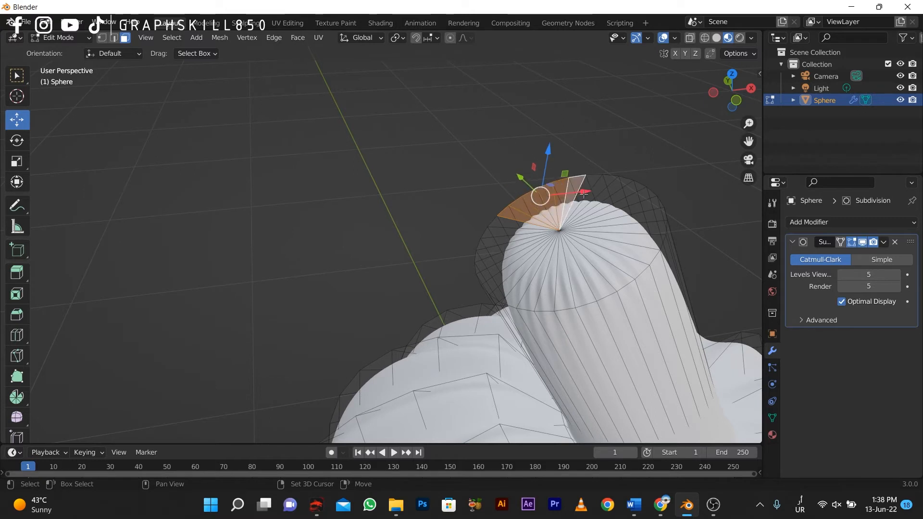
shift+click(582, 194)
shift+click(602, 197)
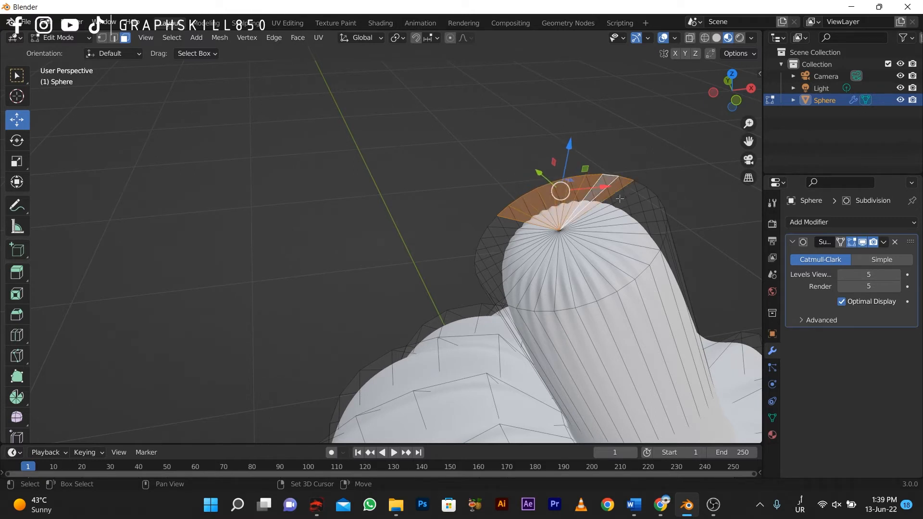
alt+click(515, 279)
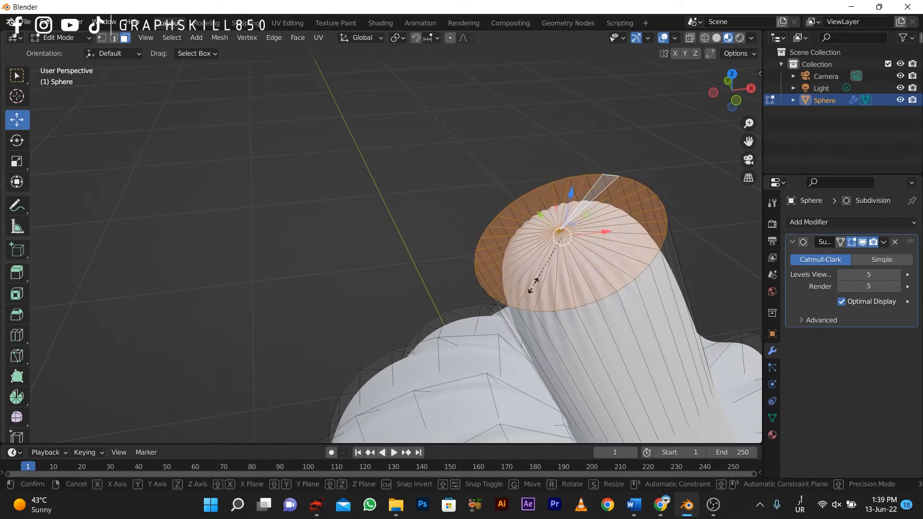
- Scale the stem's end-cap faces down to about 0.5 to taper the stem
key(s)
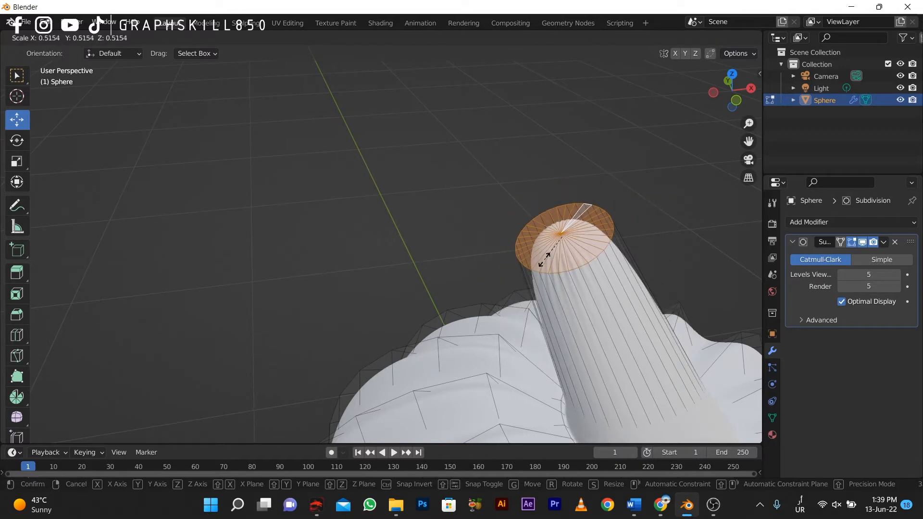
click(546, 259)
scroll(410, 184, down, 3)
middle_drag(445, 262, 452, 197)
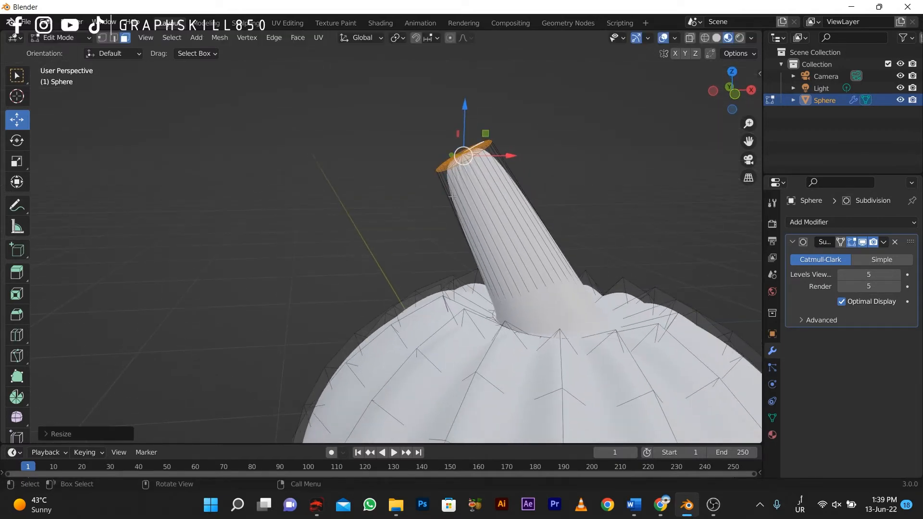
- Turn on X-ray in the front view and try Checker Deselect on the stem's side faces
click(690, 38)
key(KP_1)
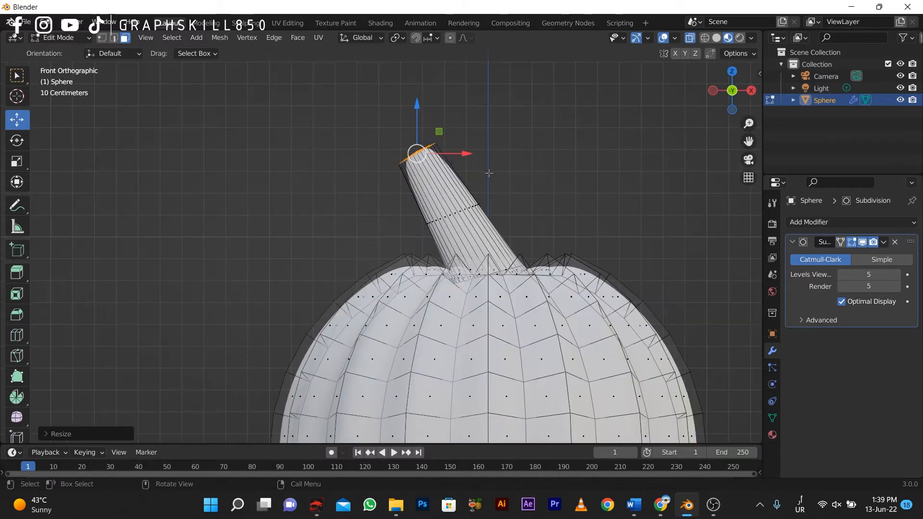
drag(493, 177, 381, 223)
scroll(438, 214, up, 2)
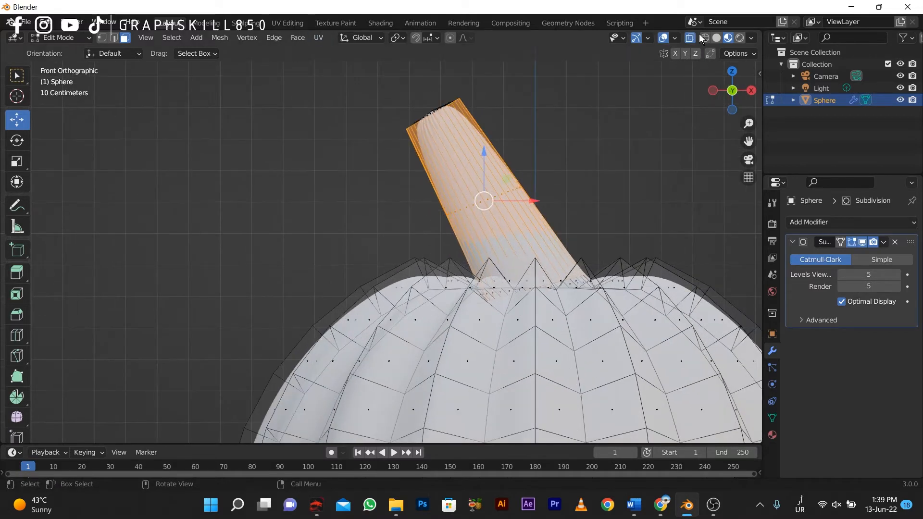
click(172, 37)
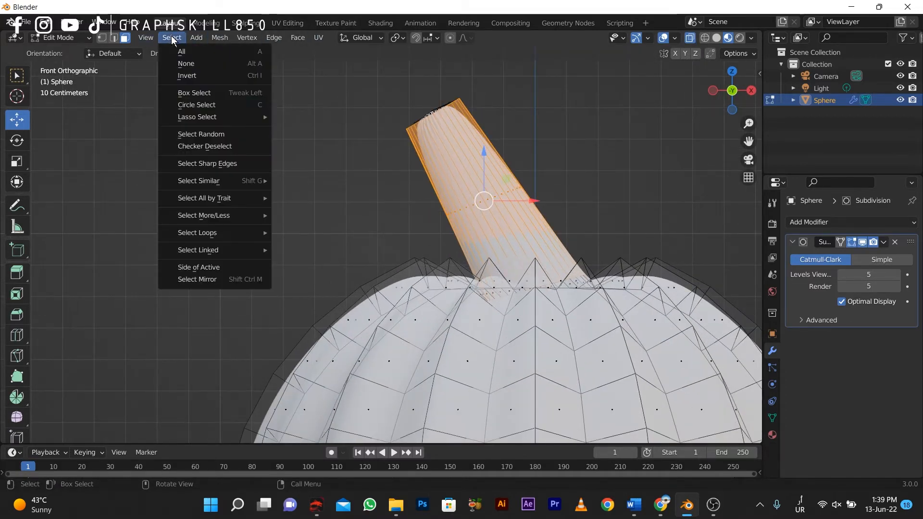
click(206, 147)
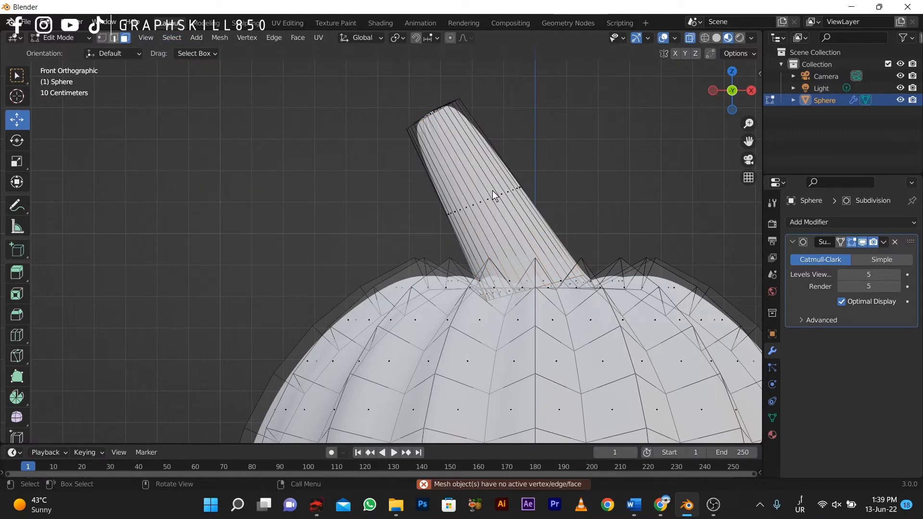
- Switch to edge selection, box-select the stem's lengthwise edges, and reduce them to alternate edges with Checker Deselect
key(2)
drag(494, 141, 380, 206)
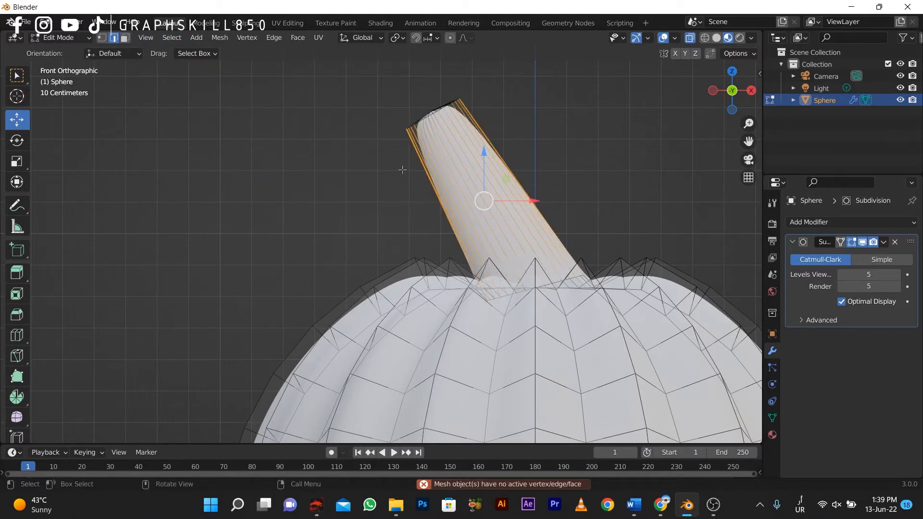
click(171, 37)
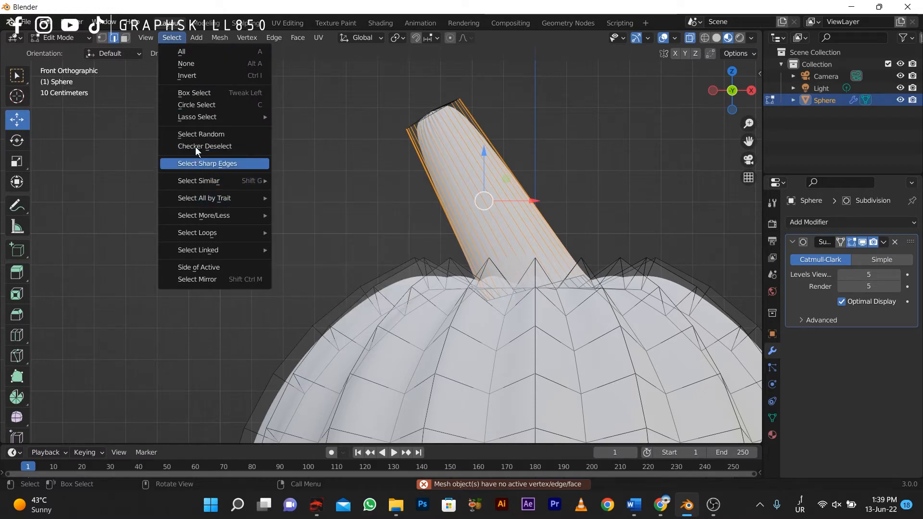
click(202, 146)
- Scale the alternate stem edges inward to form grooves along the stem
middle_drag(337, 192, 377, 229)
key(s)
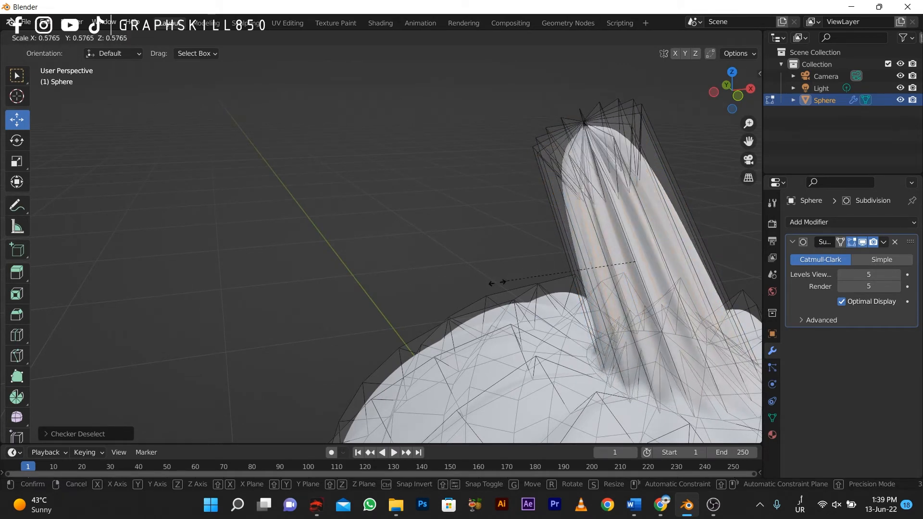
click(467, 252)
- Add a single loop cut around the middle of the stem
scroll(468, 251, down, 5)
middle_drag(338, 255, 321, 239)
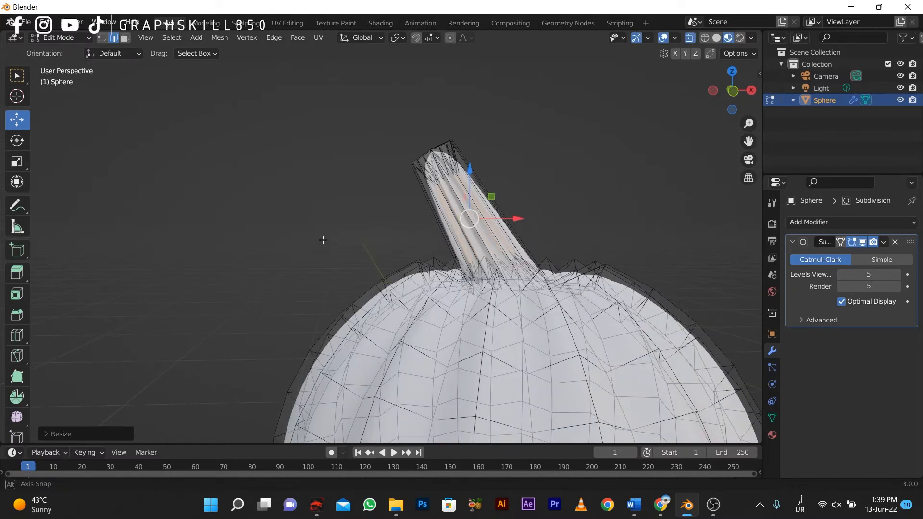
key(ctrl+r)
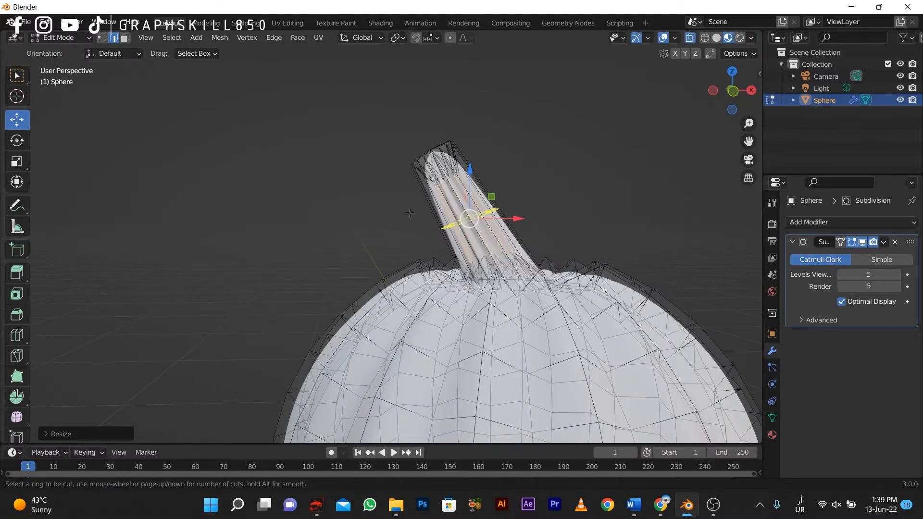
click(412, 220)
click(406, 210)
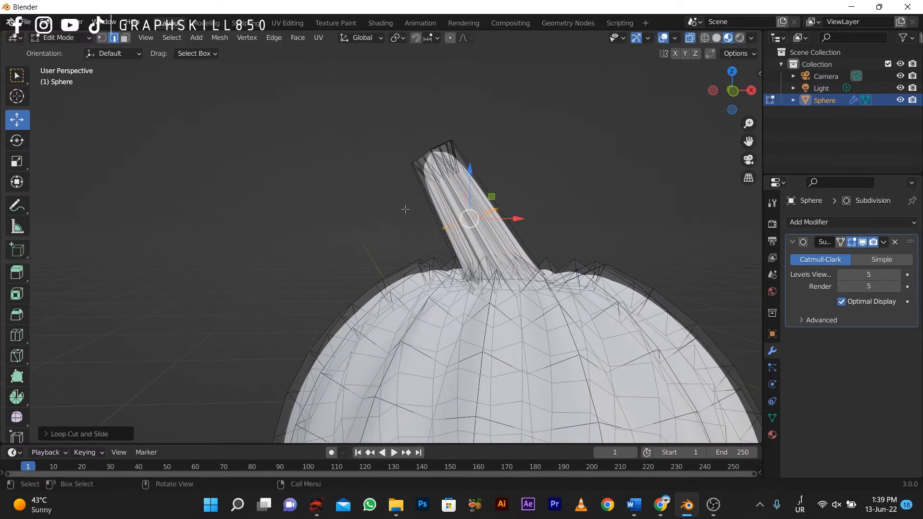
- Move the middle stem loop in the positive X direction in front view to bend the stem, and leave Edit Mode
key(KP_1)
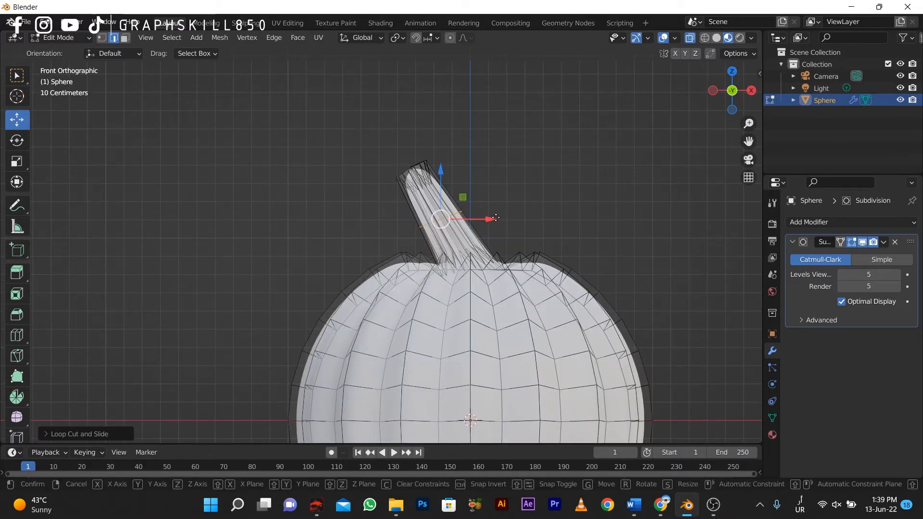
drag(492, 218, 506, 211)
scroll(416, 217, up, 3)
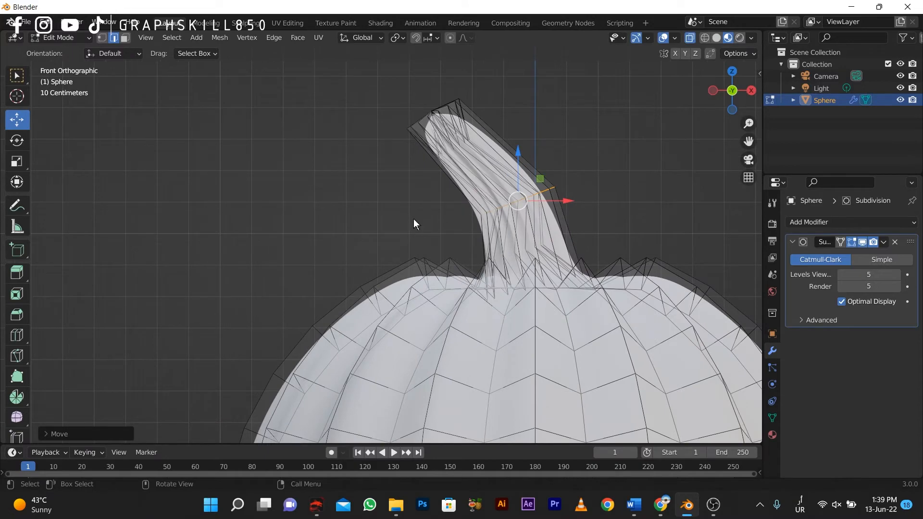
key(Tab)
- Examine the whole pumpkin with its grooved, curved stem
scroll(385, 199, down, 3)
middle_drag(384, 199, 361, 223)
scroll(358, 205, down, 2)
scroll(359, 204, down, 1)
scroll(434, 232, up, 4)
scroll(351, 223, down, 3)
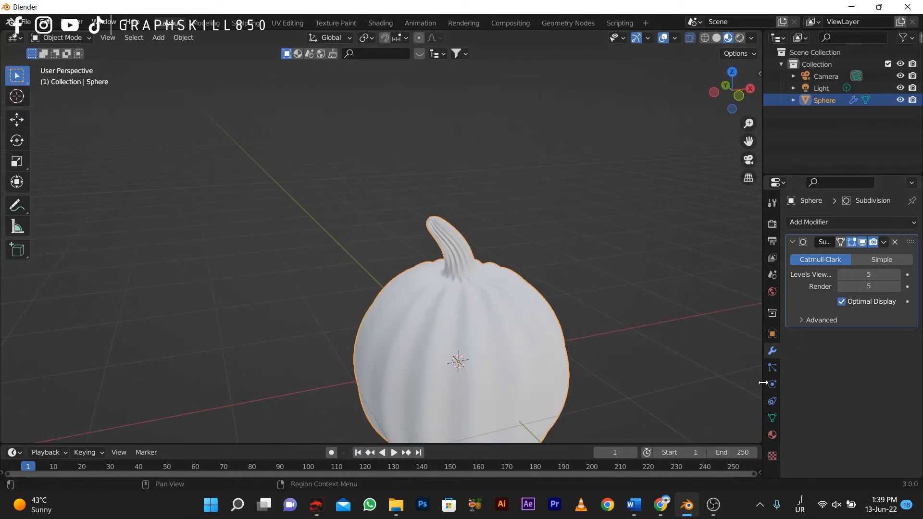
shift+middle_drag(591, 336, 561, 238)
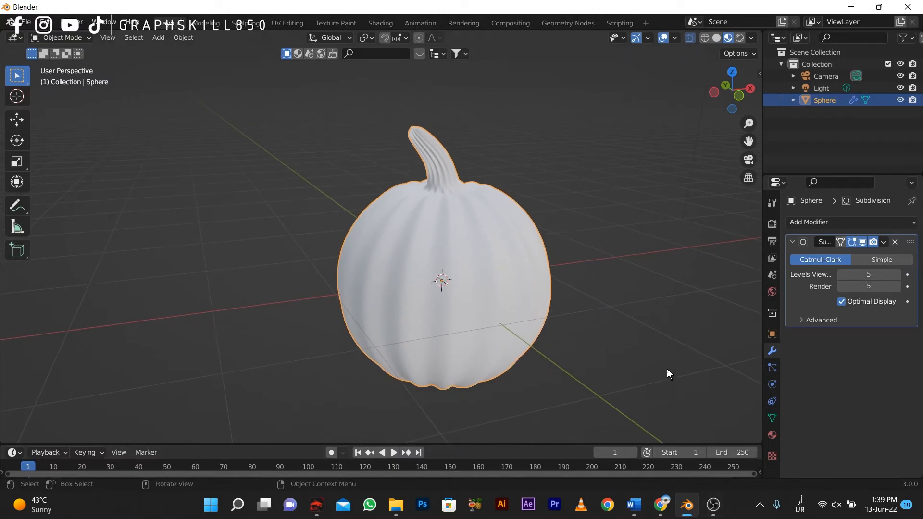
- Create a new material for the pumpkin with an orange base color of H 0.031, S 0.973, V 0.635
click(773, 435)
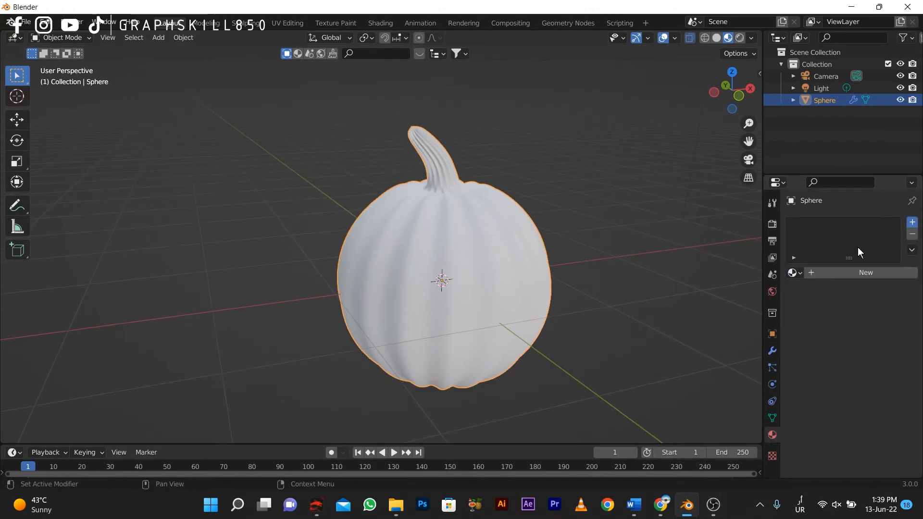
click(854, 273)
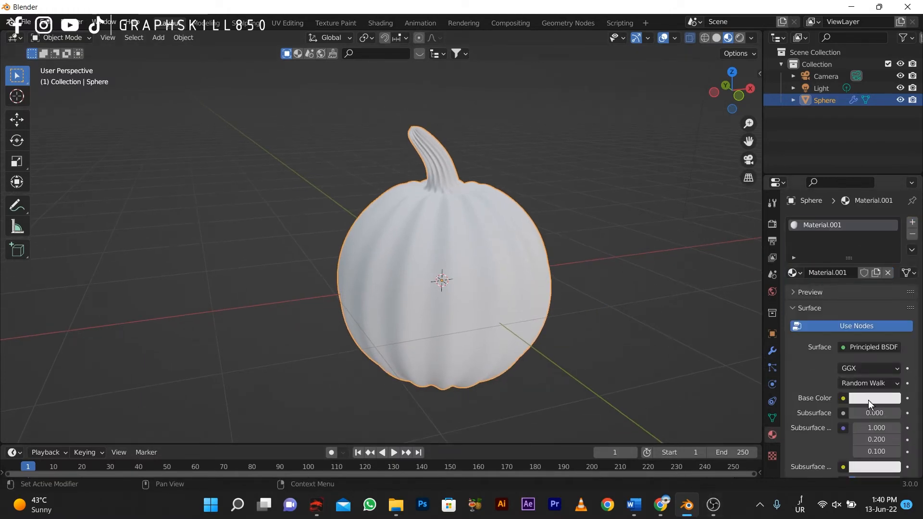
click(870, 401)
drag(830, 260, 823, 312)
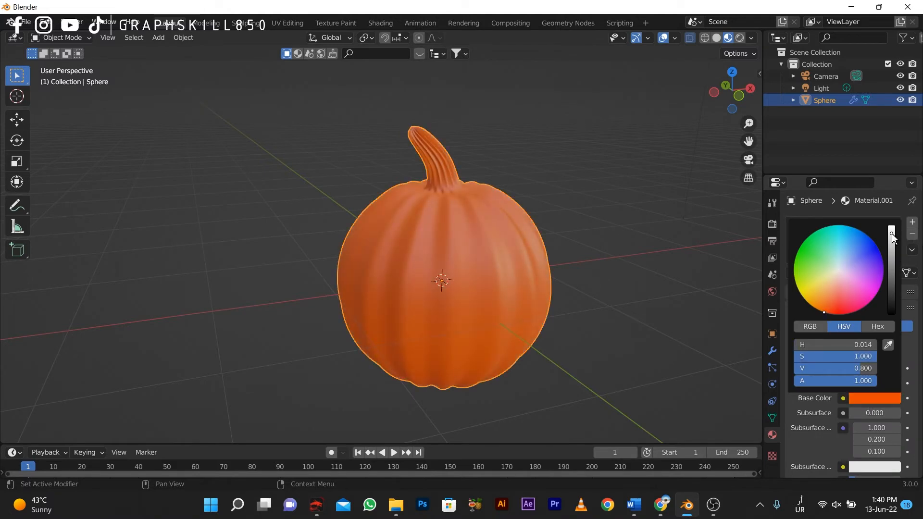
drag(892, 234, 892, 241)
click(824, 298)
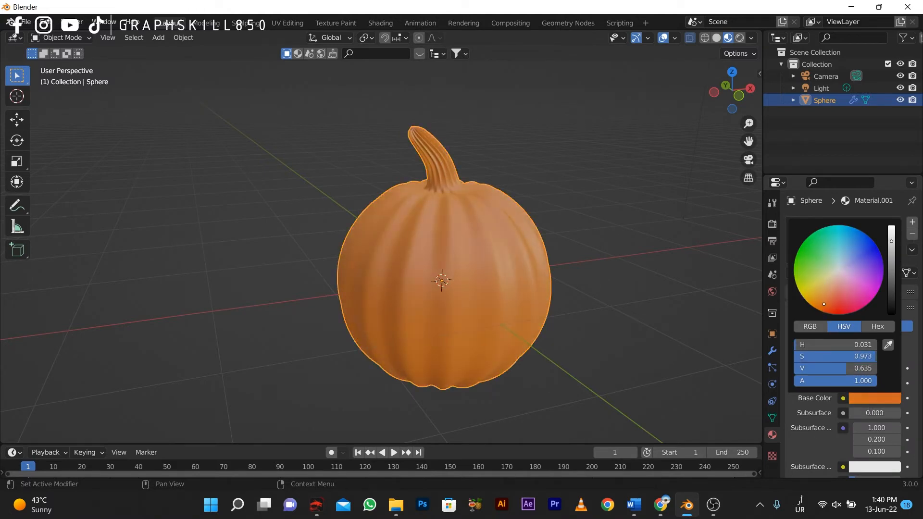
- Enter Edit Mode and box-select the upper part of the stem in a wireframe front view, undoing the extra selection below it
mouse_move(408, 286)
middle_down()
mouse_move(483, 296)
mouse_move(423, 294)
middle_up()
scroll(449, 129, up, 2)
scroll(410, 192, up, 3)
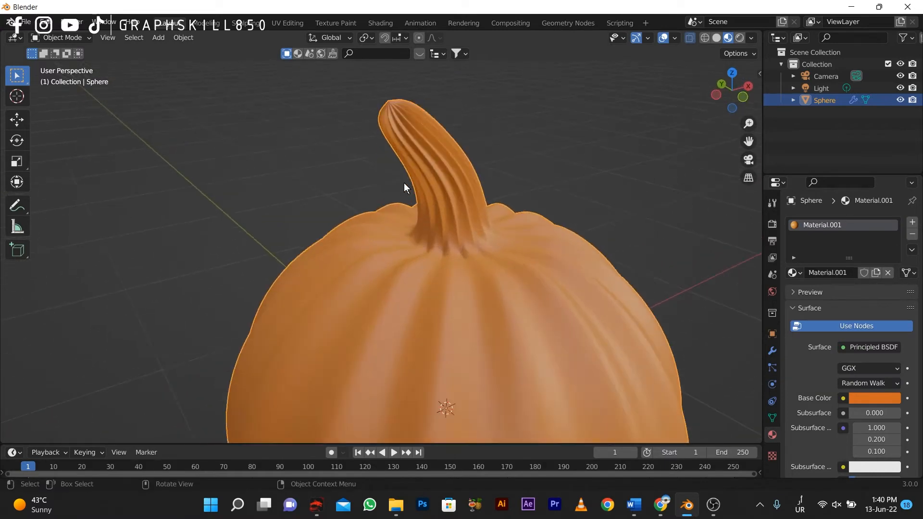
key(Tab)
click(389, 109)
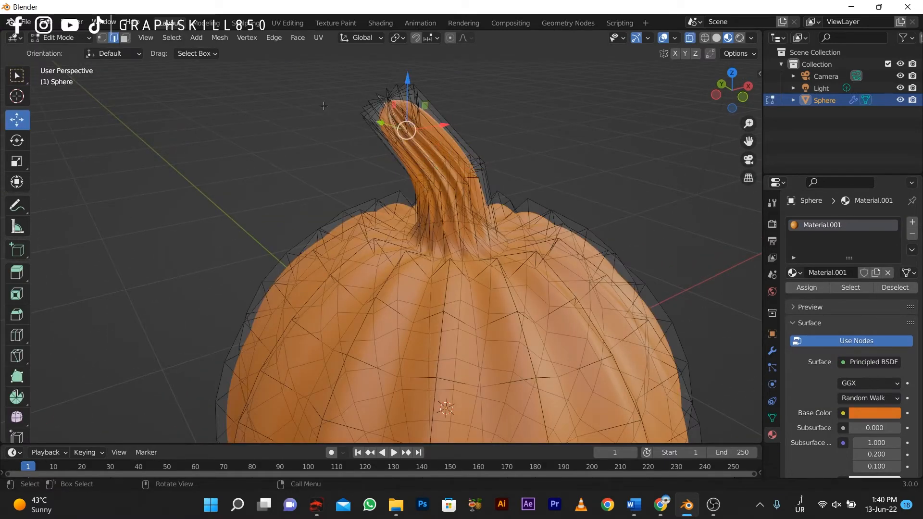
click(705, 37)
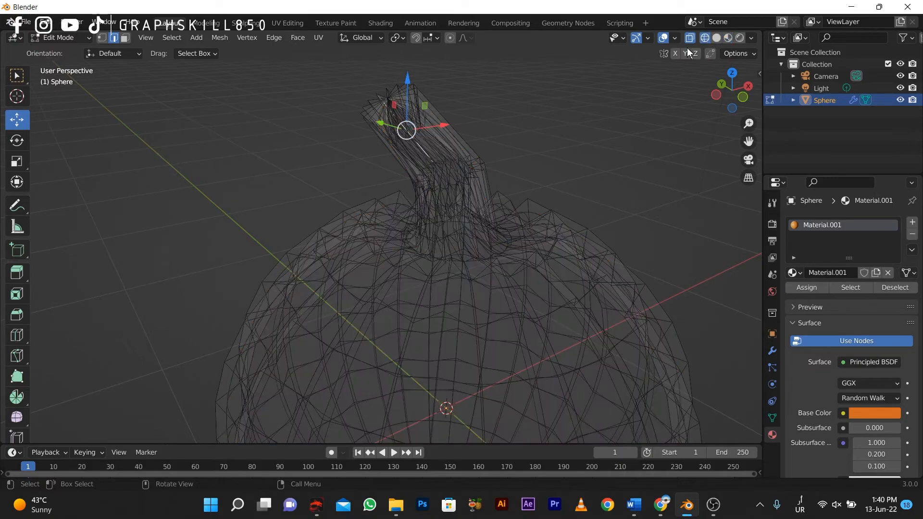
middle_drag(405, 137, 368, 139)
key(KP_1)
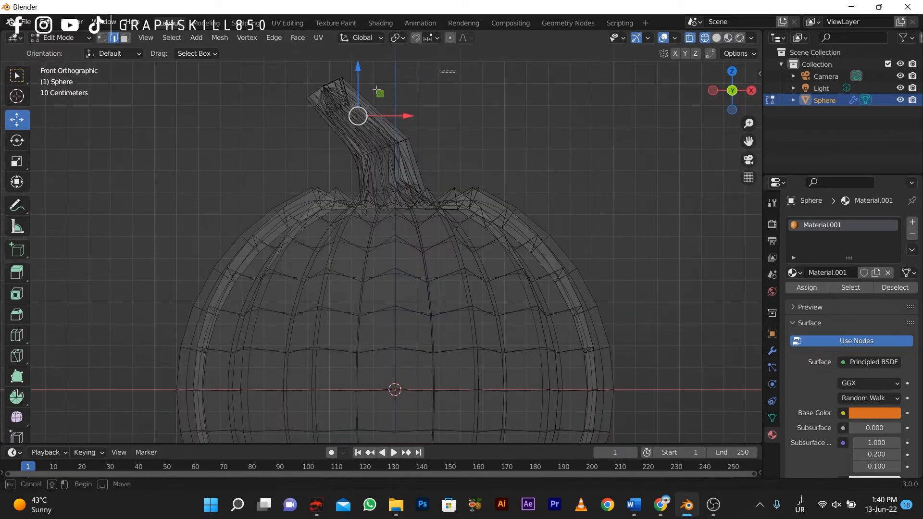
drag(454, 72, 278, 161)
shift+drag(494, 137, 327, 169)
key(ctrl+z)
- Show solid shading with X-ray off and adjust the selection so it reaches down to the stem's base
middle_drag(313, 123, 376, 178)
click(717, 38)
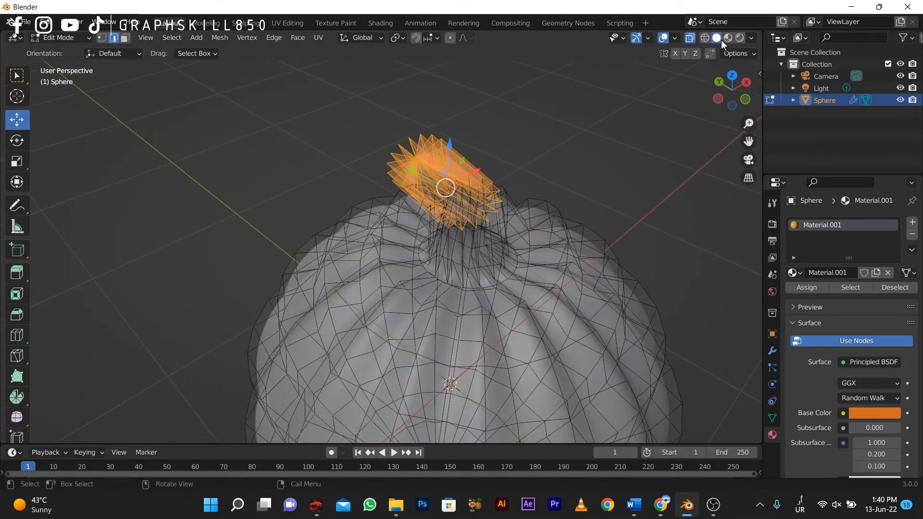
click(690, 38)
key(ctrl+KP_Subtract)
key(ctrl+KP_Subtract)
key(ctrl+KP_Subtract)
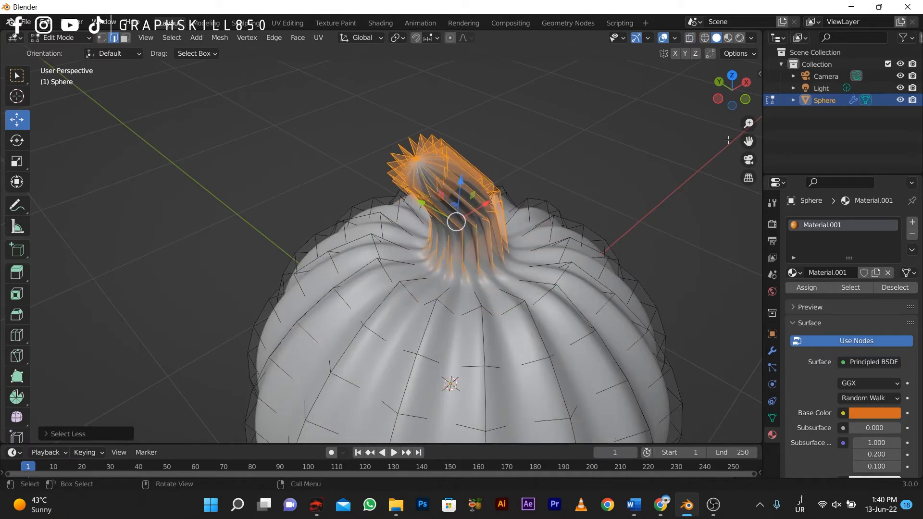
- Assign a second material slot to the selected stem, create a new material in it, and show Material Preview shading
click(804, 310)
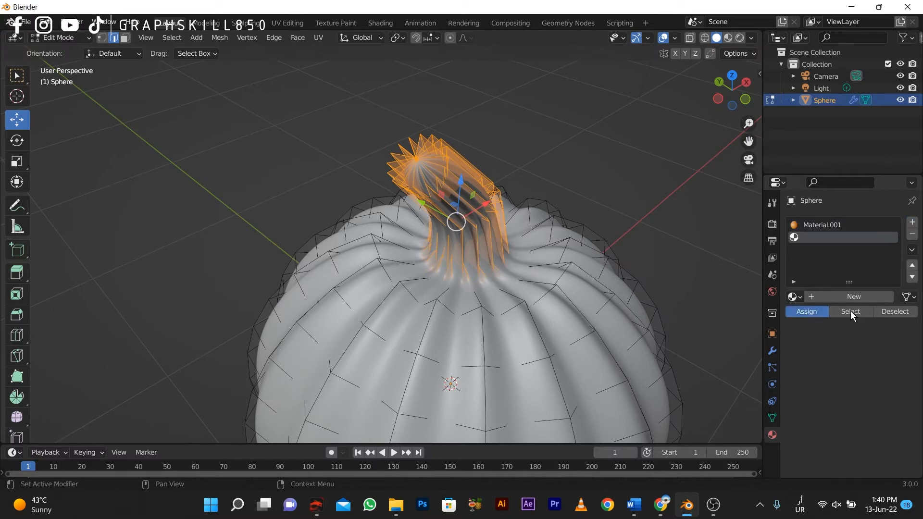
click(843, 296)
click(727, 38)
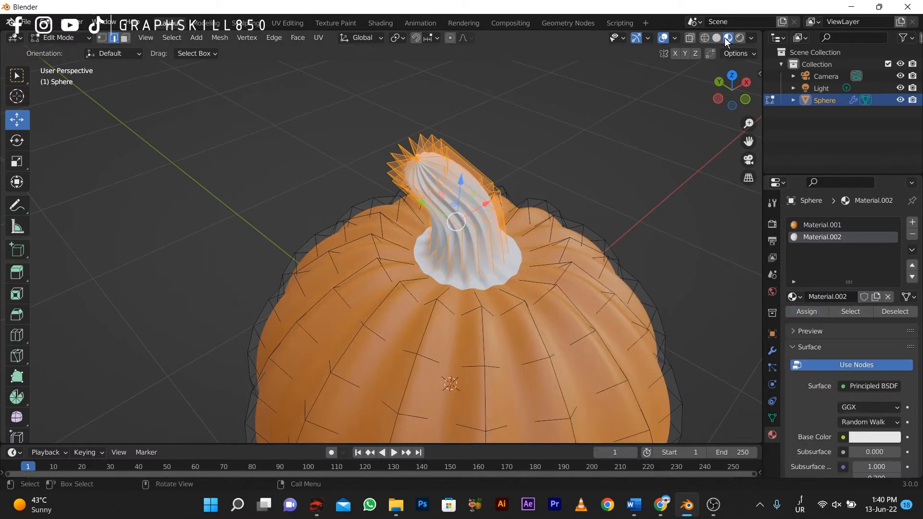
- Set the stem material's base color to dark brown, H 0.029, S 0.939, V 0.116, and leave Edit Mode
scroll(319, 78, down, 3)
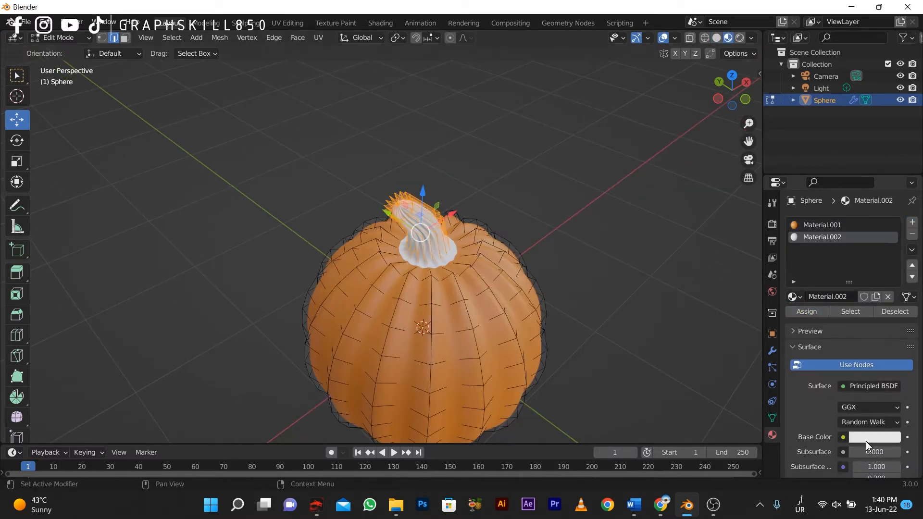
click(866, 441)
click(837, 329)
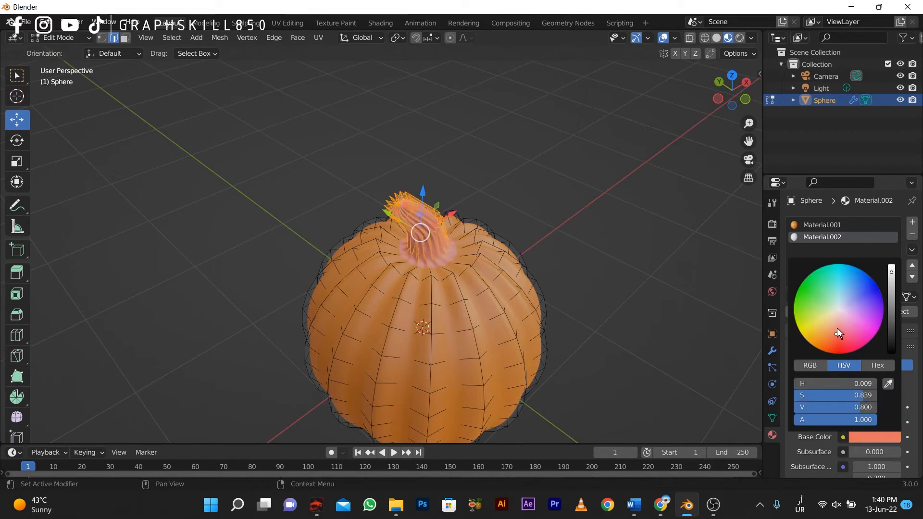
drag(837, 328, 827, 341)
drag(891, 288, 892, 320)
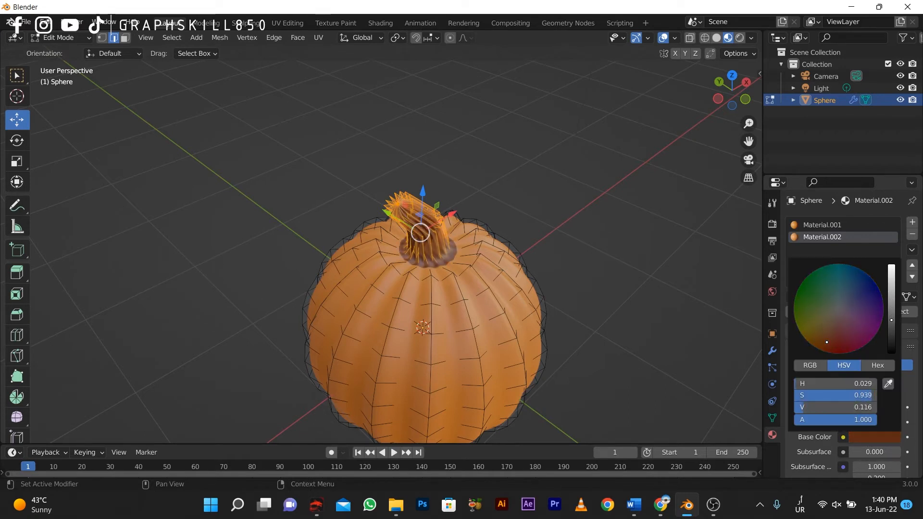
key(Tab)
- Switch to the Shading workspace and frame the pumpkin closely in its viewport
middle_drag(367, 249, 382, 269)
scroll(388, 283, up, 3)
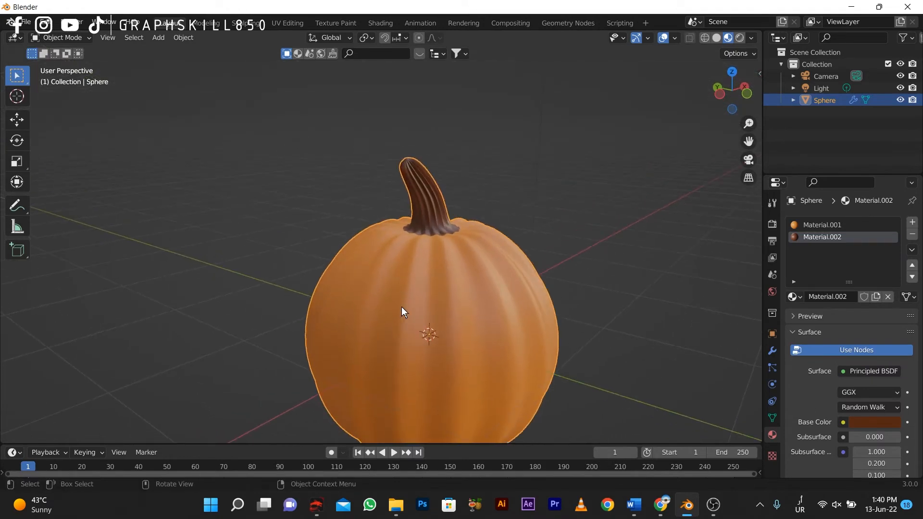
scroll(400, 304, down, 3)
scroll(396, 302, up, 3)
scroll(396, 302, down, 4)
middle_drag(358, 301, 315, 298)
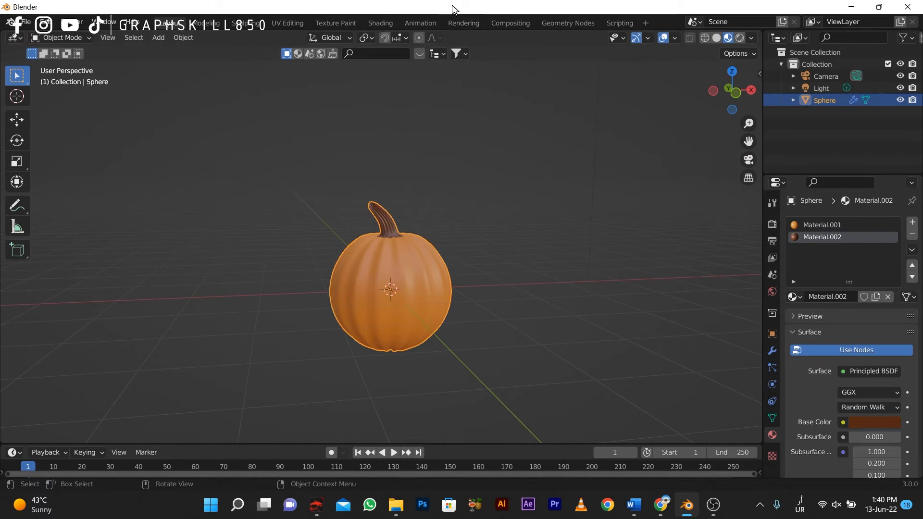
click(380, 23)
middle_drag(413, 336, 414, 392)
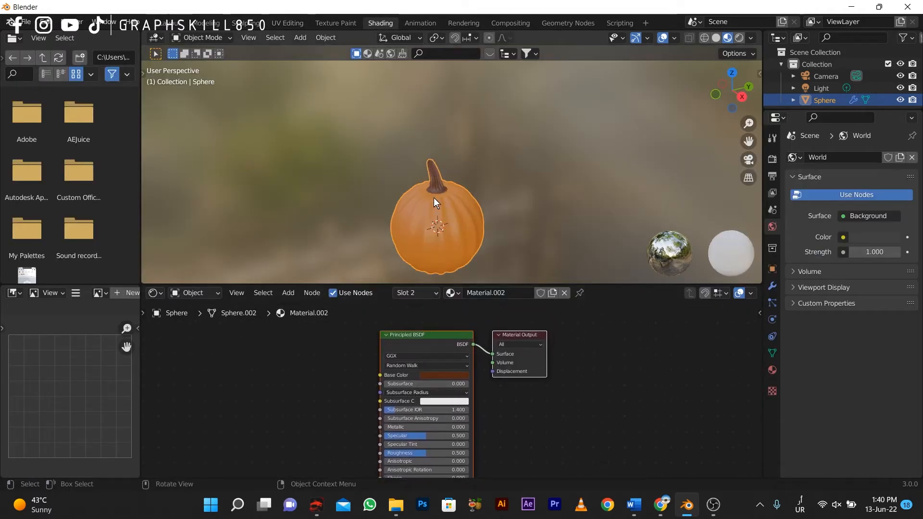
scroll(434, 198, up, 4)
shift+middle_drag(444, 198, 527, 104)
- Open the node search in the stem material's node graph and switch the keyboard layout to English (United States) US
click(307, 386)
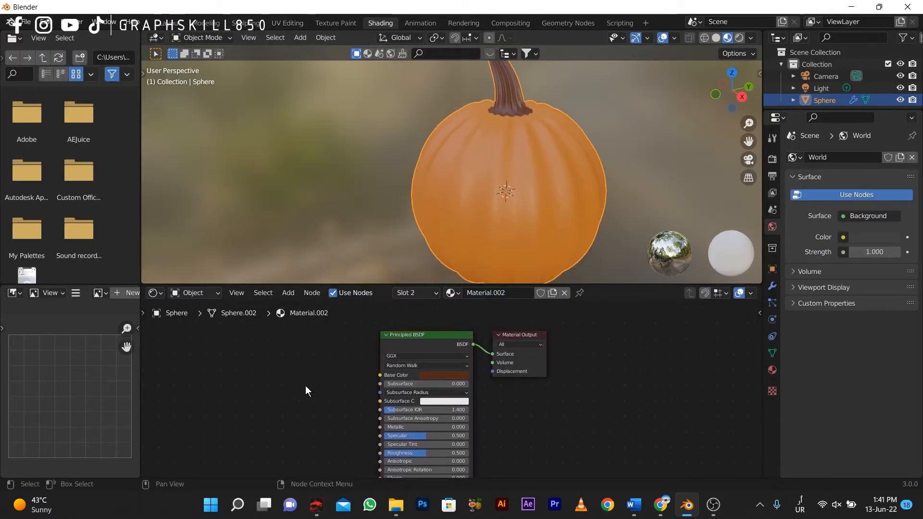
key(shift+a)
click(260, 350)
text(شت)
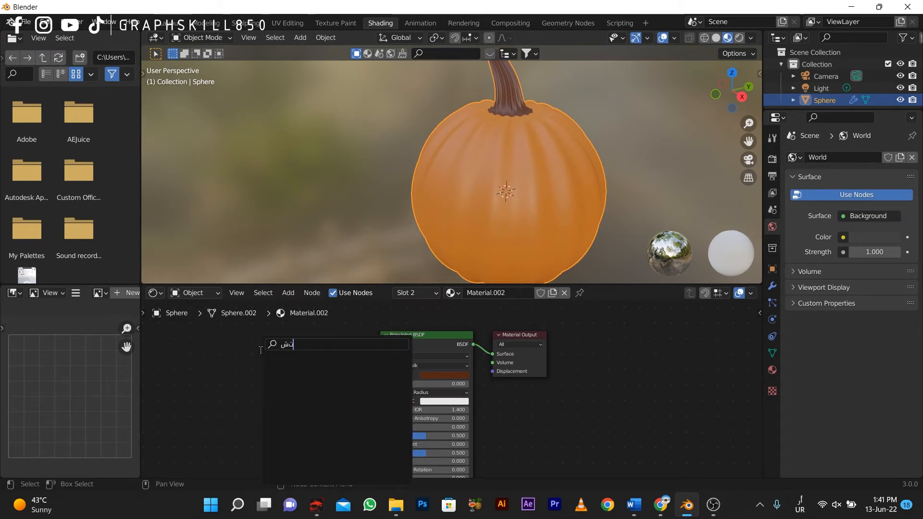
key(BackSpace)
key(BackSpace)
key(super+space)
key(super+space)
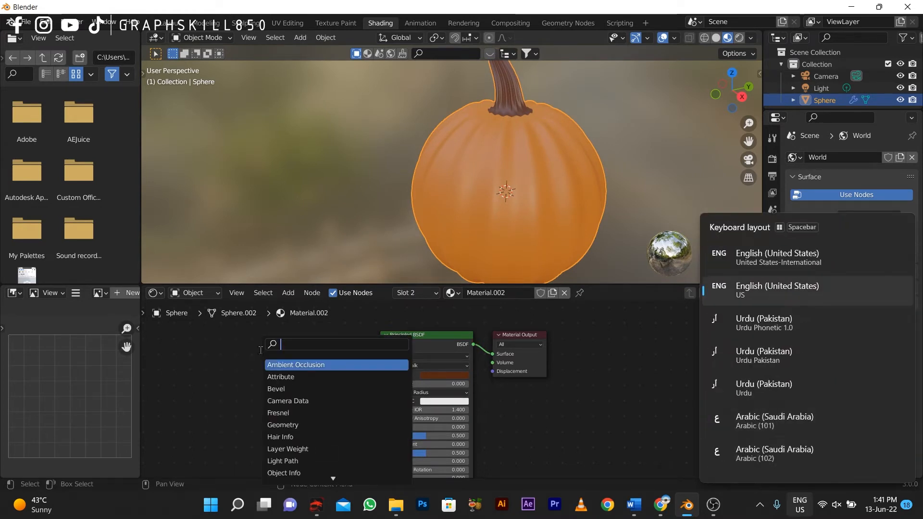
- Add a Bump node and a Noise Texture node beside the stem material's Principled BSDF
text(bu)
key(Return)
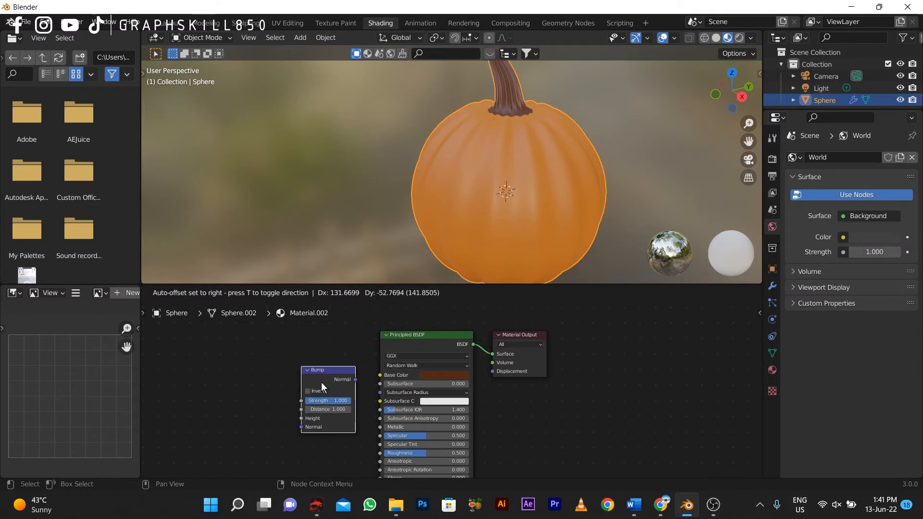
click(321, 382)
key(shift+a)
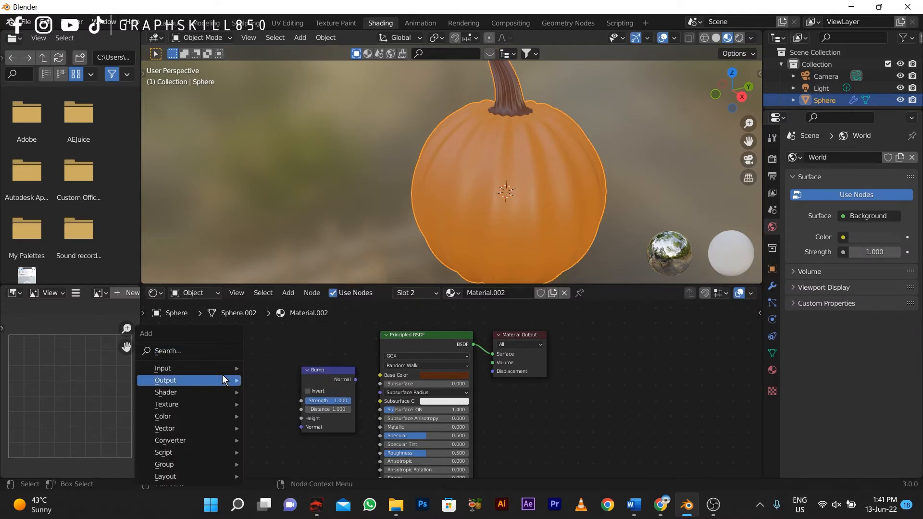
click(178, 350)
text(noi)
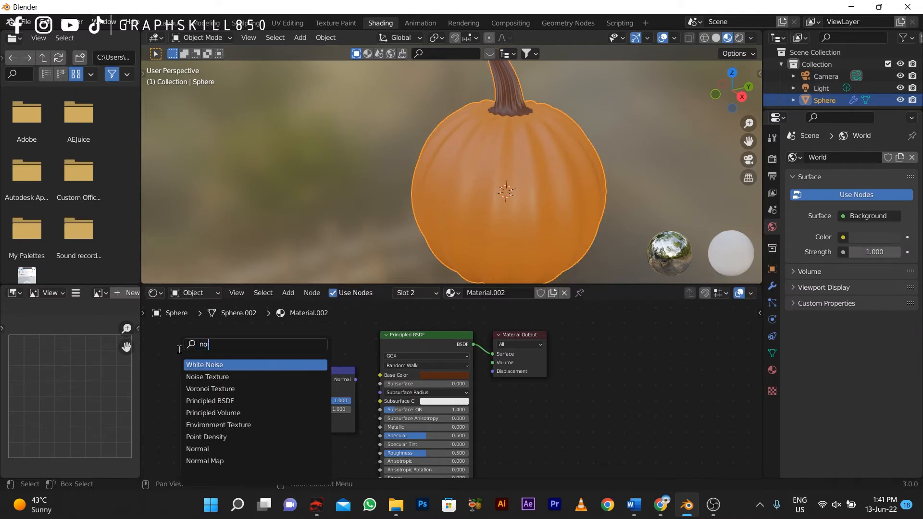
click(208, 376)
click(237, 382)
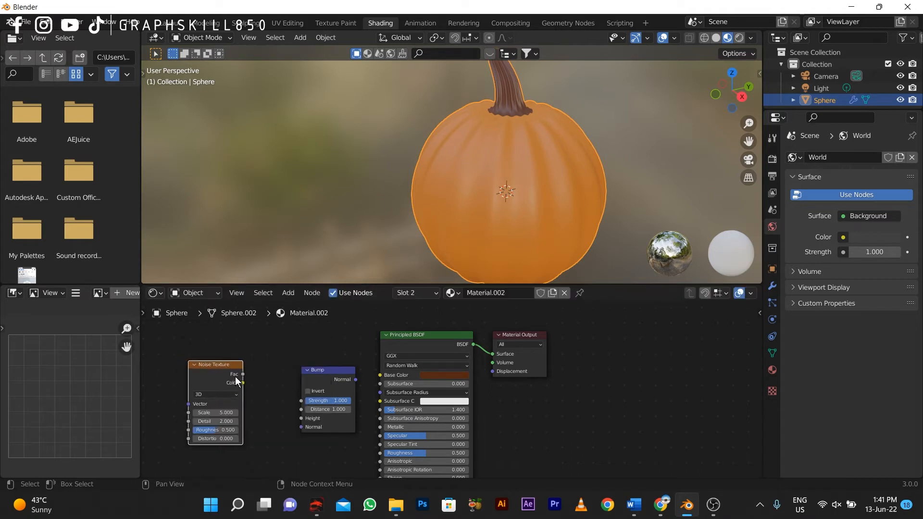
- Connect the stem's Noise Texture Fac output to the Bump Height input, and the Bump Normal output to the Principled BSDF Normal input
drag(236, 379, 299, 417)
middle_drag(380, 394, 448, 349)
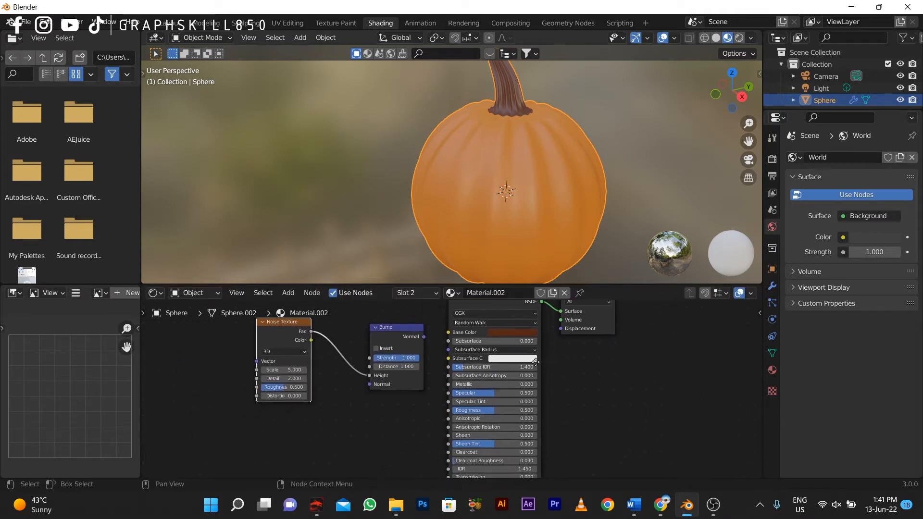
scroll(448, 347, down, 3)
mouse_move(430, 346)
mouse_down()
mouse_move(435, 474)
mouse_move(447, 361)
mouse_up()
middle_drag(383, 355, 344, 478)
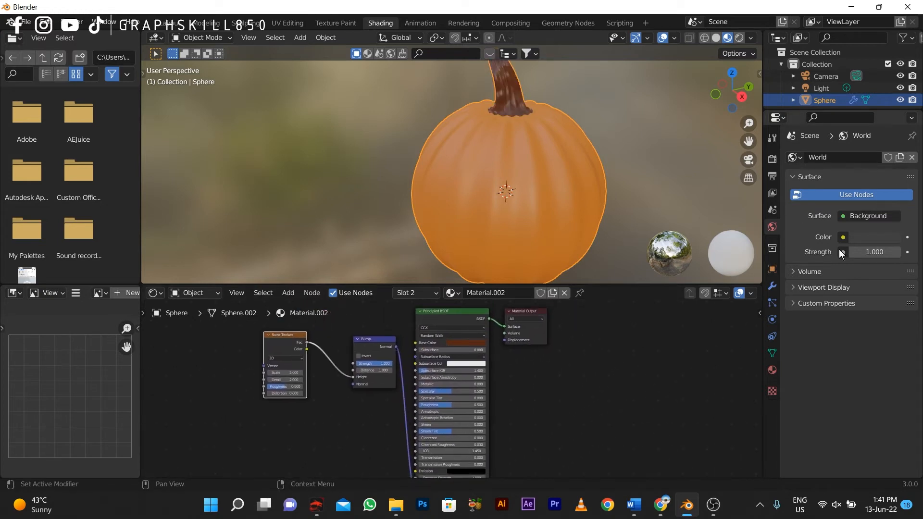
- Show the object's material slots, select all nodes in the stem material's graph and delete them
click(772, 371)
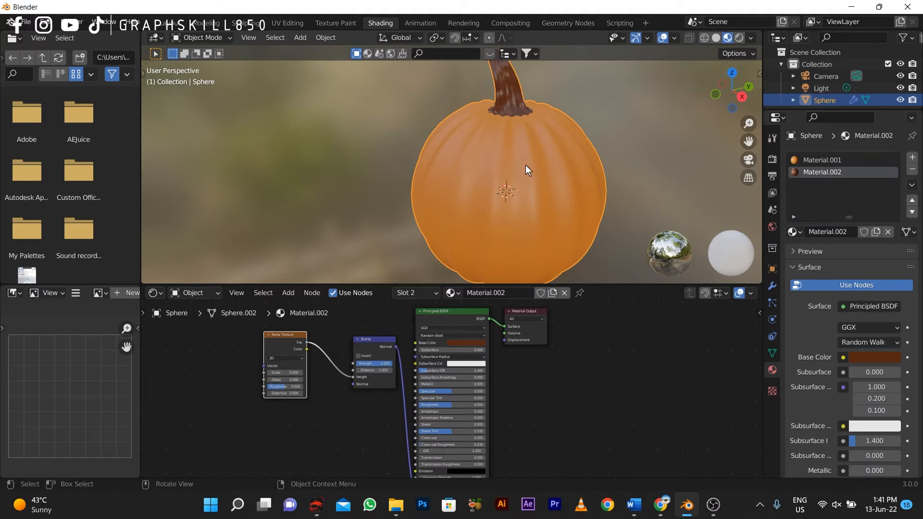
scroll(525, 166, down, 4)
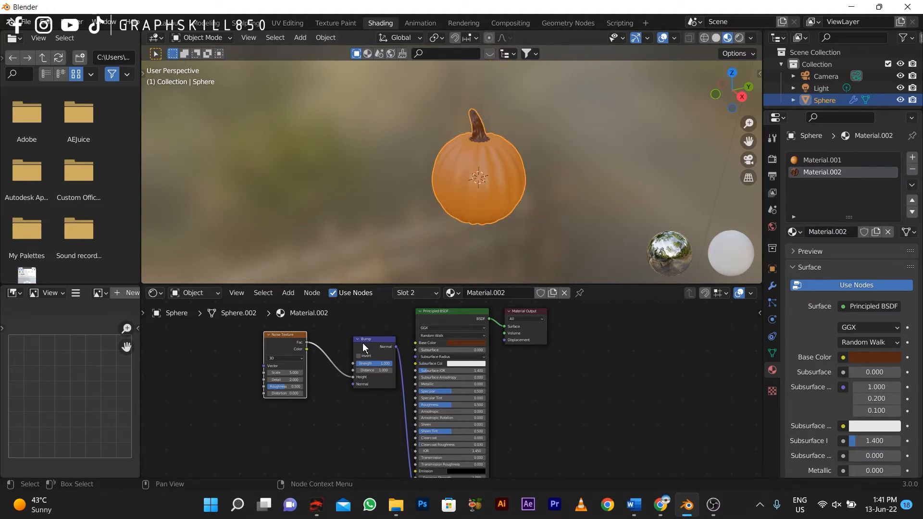
drag(546, 322, 248, 446)
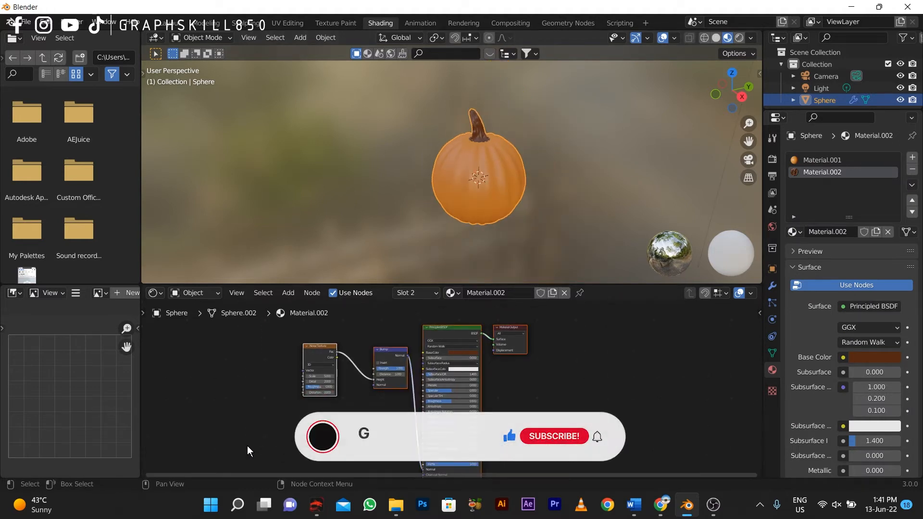
key(x)
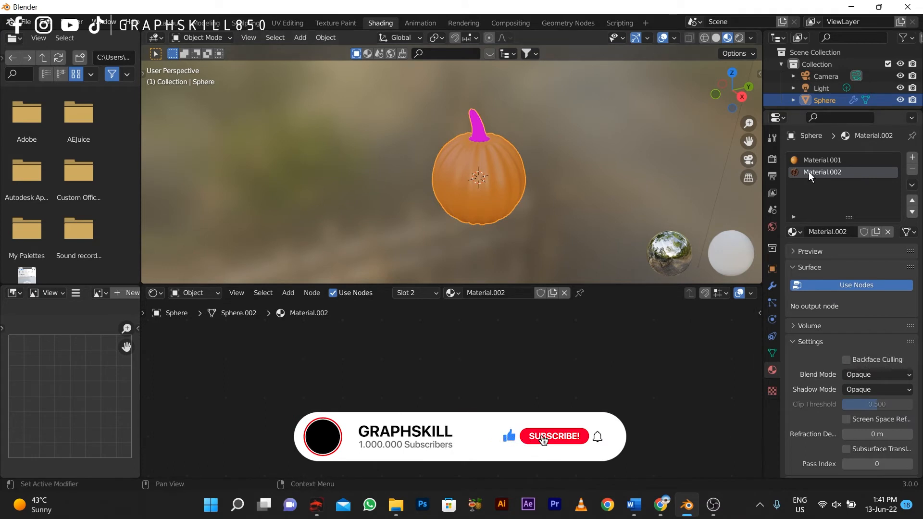
- Remove the stem's material slot and undo the removal
click(912, 169)
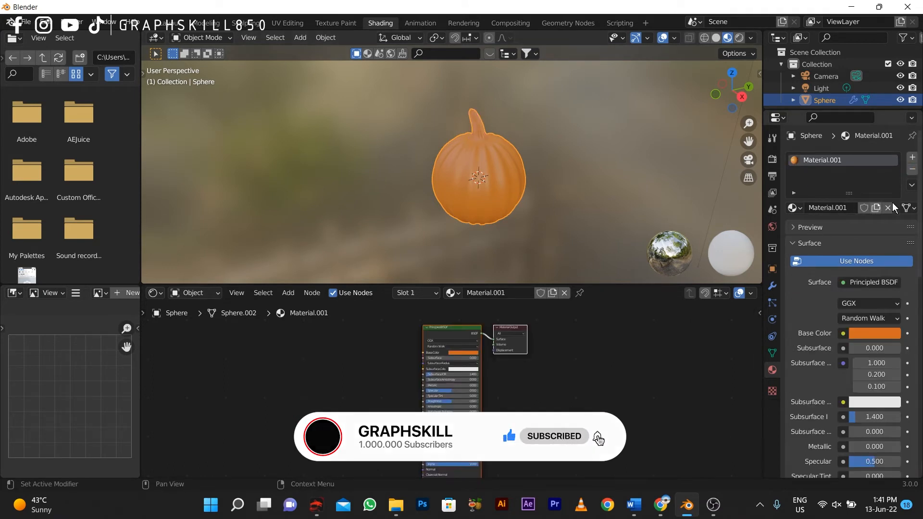
key(ctrl+z)
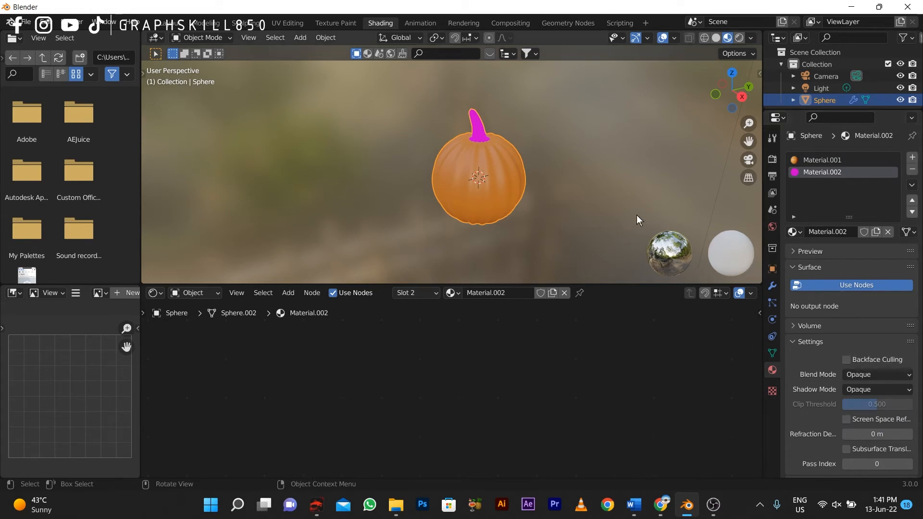
- Make the orange body material Material.001 active and try to paste nodes into its graph
click(838, 160)
key(ctrl+v)
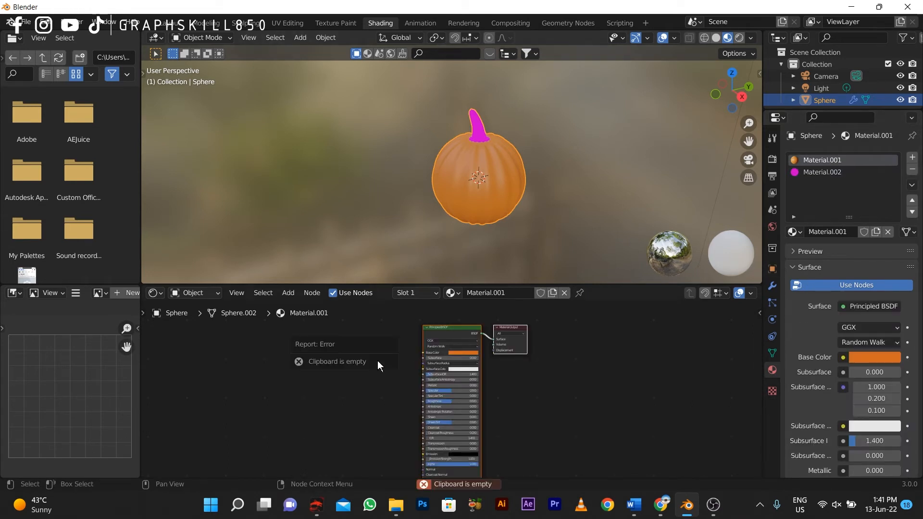
key(ctrl+v)
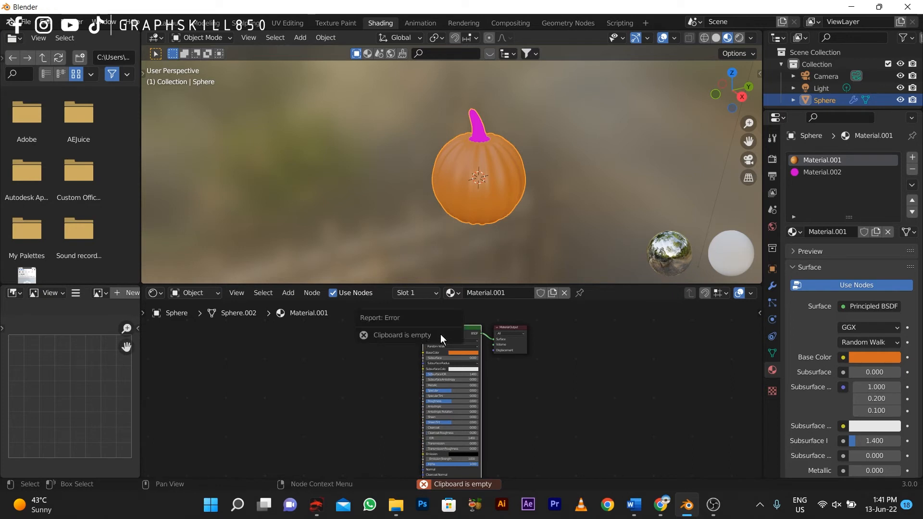
key(ctrl+v)
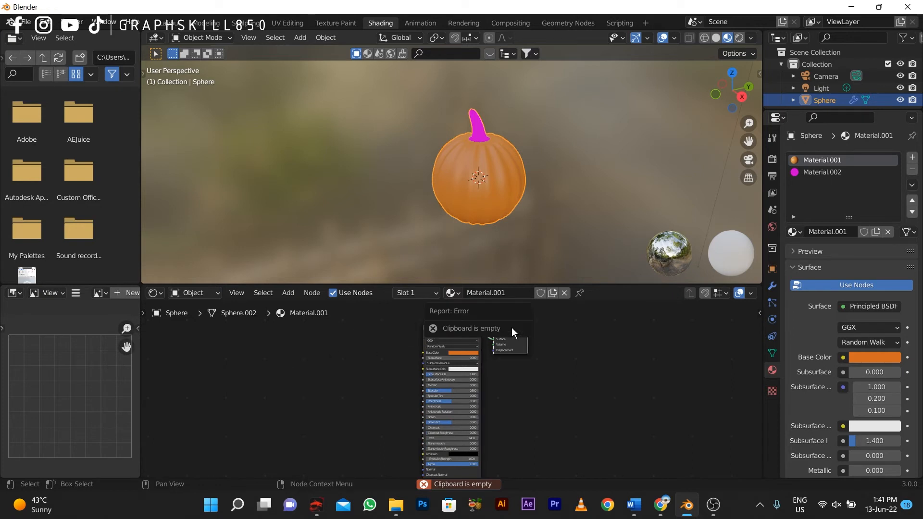
- Add a Bump node to the orange body material's graph, ahead of the Principled BSDF
click(425, 338)
ctrl+scroll(378, 350, left, 2)
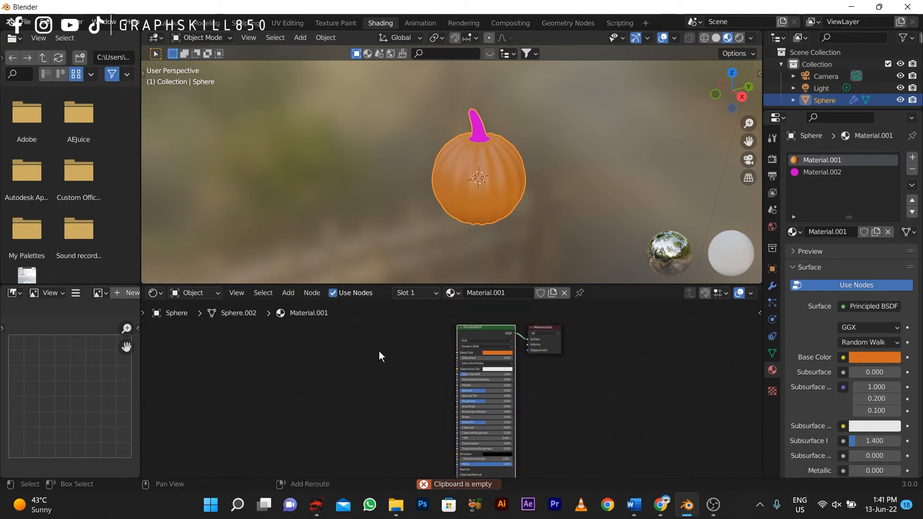
key(shift+a)
click(305, 350)
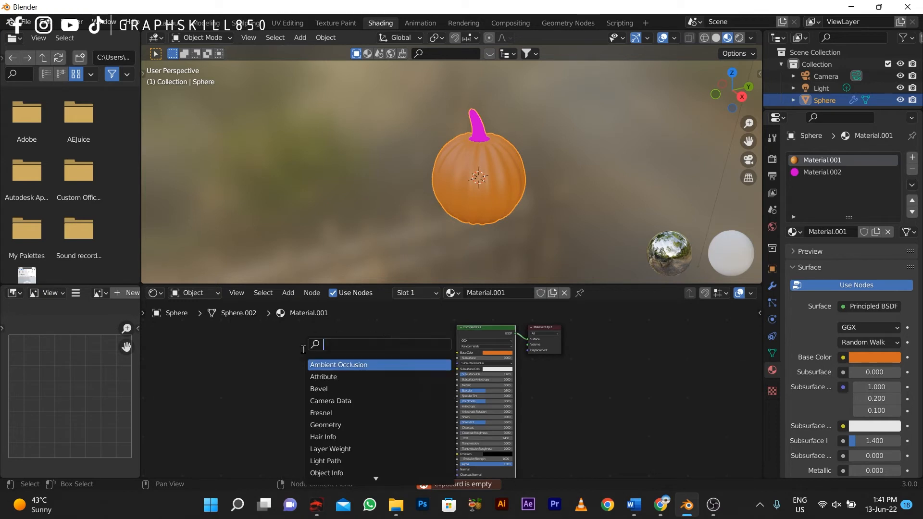
text(bu)
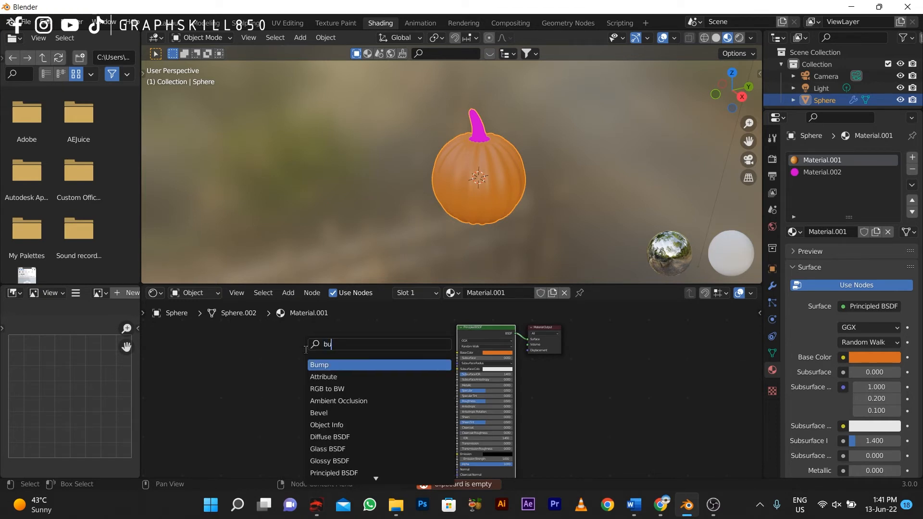
key(Return)
click(333, 375)
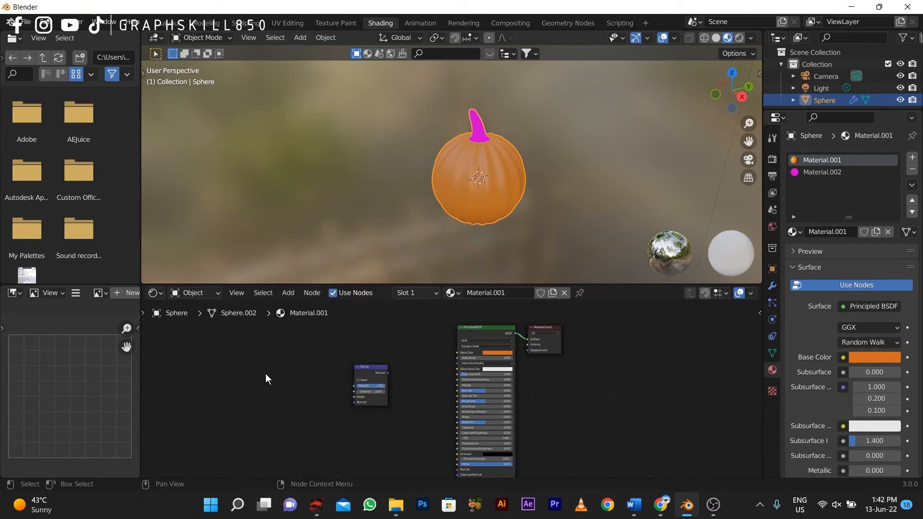
- Add a Noise Texture node ahead of the Bump node in the body material's graph
key(shift+a)
click(225, 351)
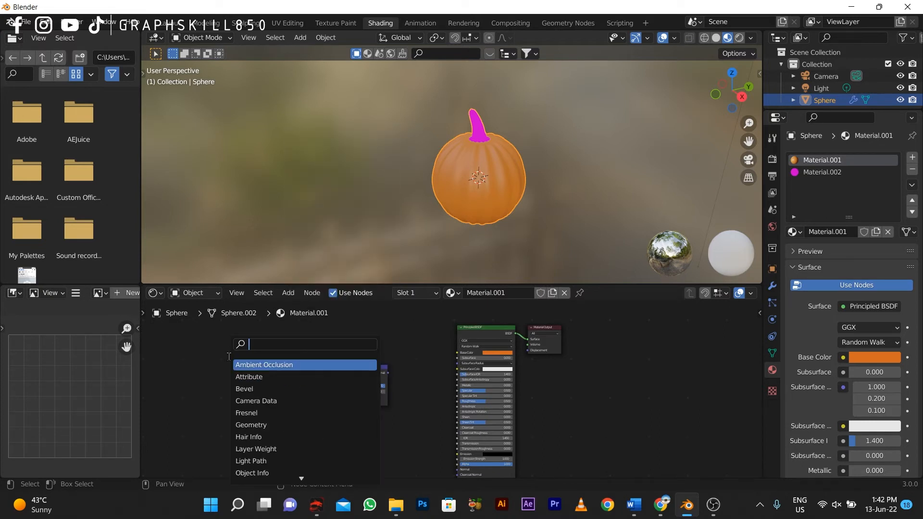
text(noi)
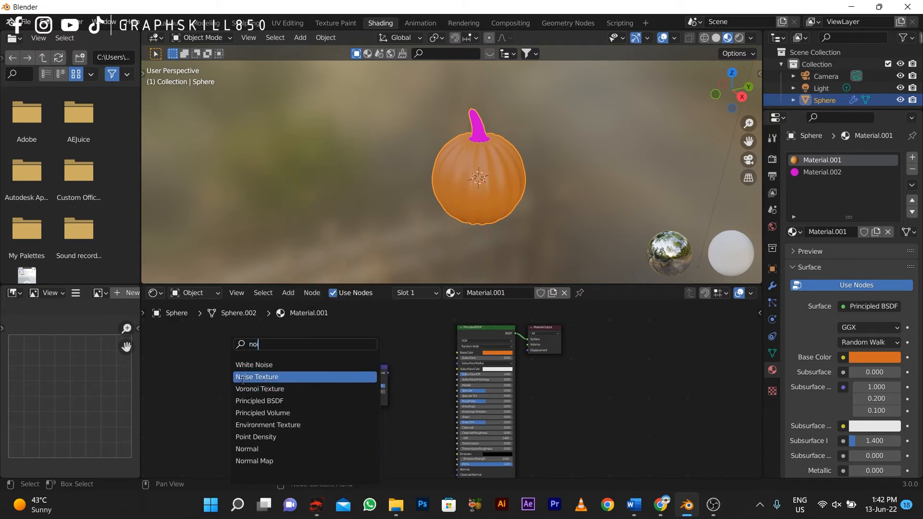
click(244, 377)
click(251, 376)
- In the body material, link the Noise Texture Fac to the Bump Height, and the Bump Normal output to the Principled BSDF Normal
drag(268, 365, 283, 368)
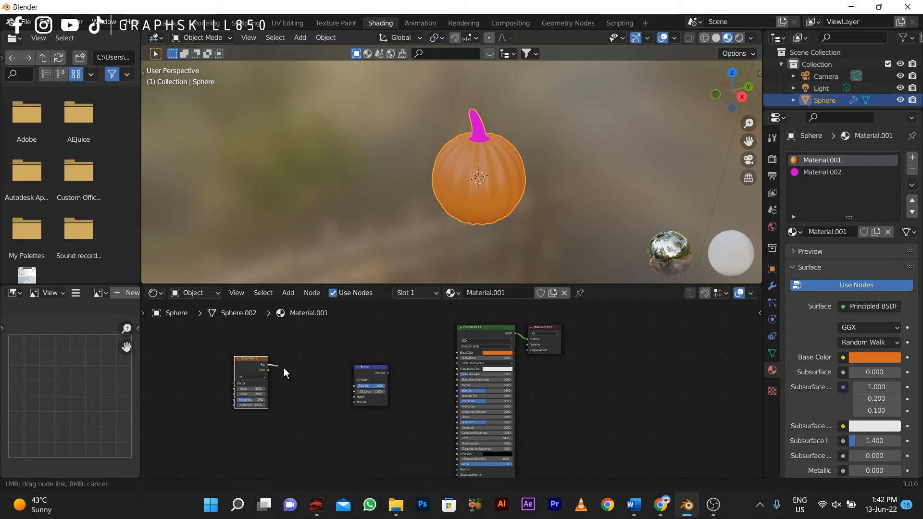
drag(339, 399, 354, 397)
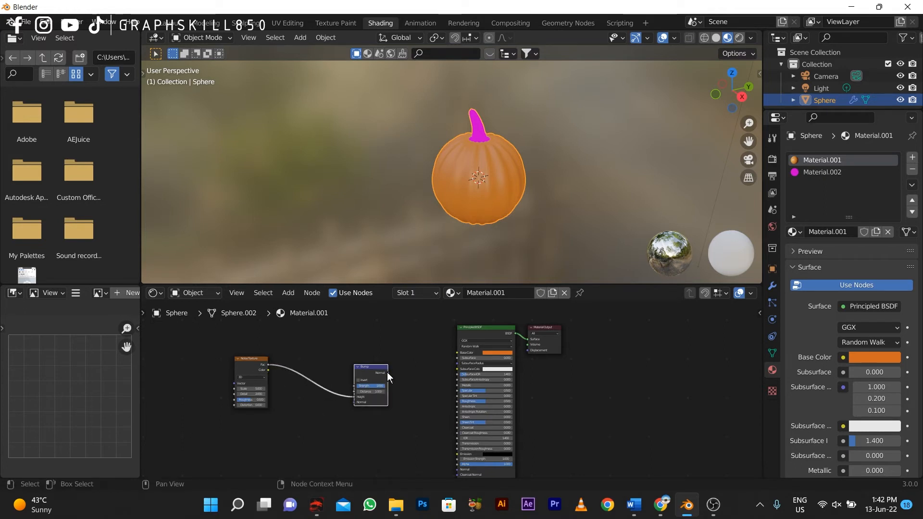
drag(387, 372, 457, 349)
middle_drag(385, 353, 502, 471)
- Set the body material's Noise Texture Detail to 15 and its Scale to 133
scroll(444, 390, up, 4)
scroll(355, 384, up, 7)
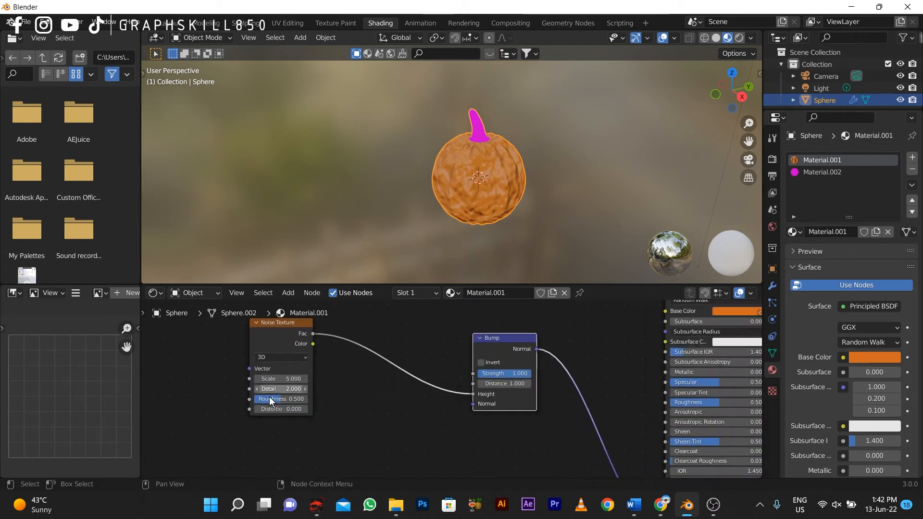
drag(239, 390, 461, 389)
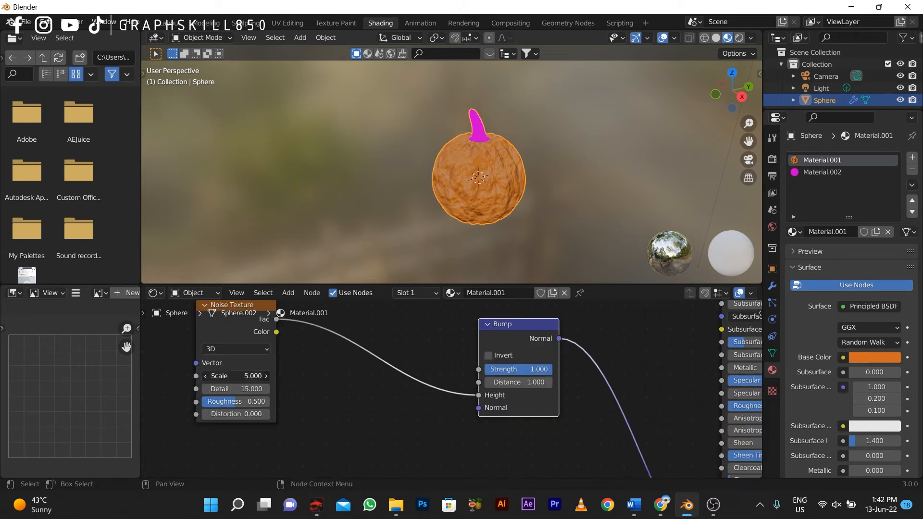
drag(235, 376, 392, 376)
- Set the Distance of the body material's Bump node to 0.001
drag(519, 382, 553, 382)
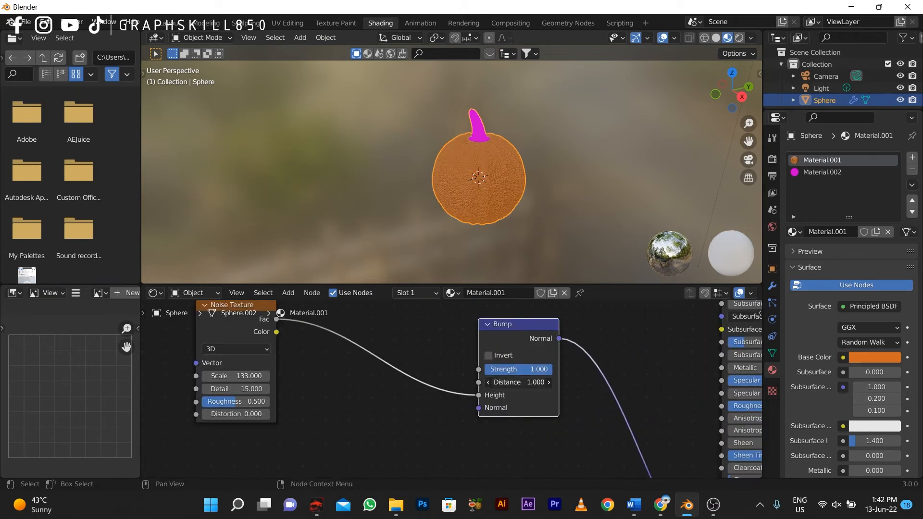
drag(490, 382, 545, 384)
scroll(454, 166, up, 5)
double_click(502, 384)
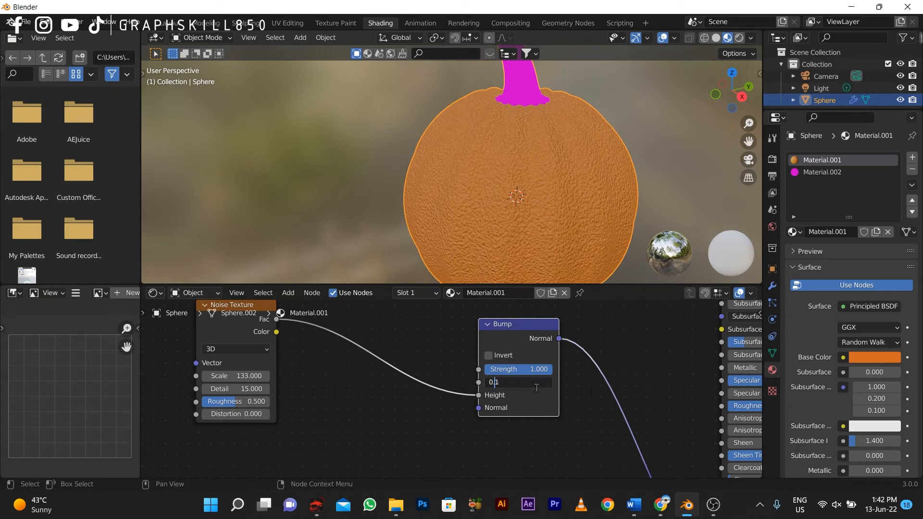
key(Return)
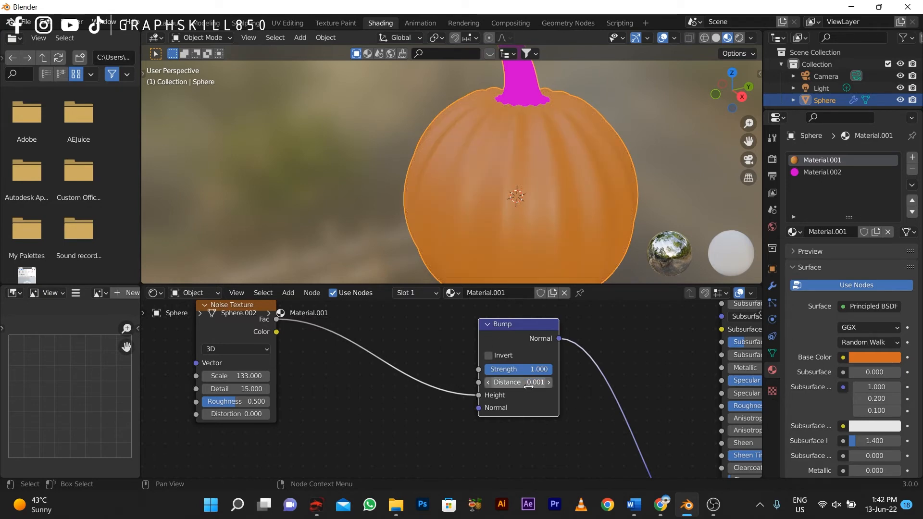
- Set the Distance of the body material's Bump node to 0.01
click(514, 388)
click(502, 382)
key(BackSpace)
key(Return)
scroll(488, 168, down, 3)
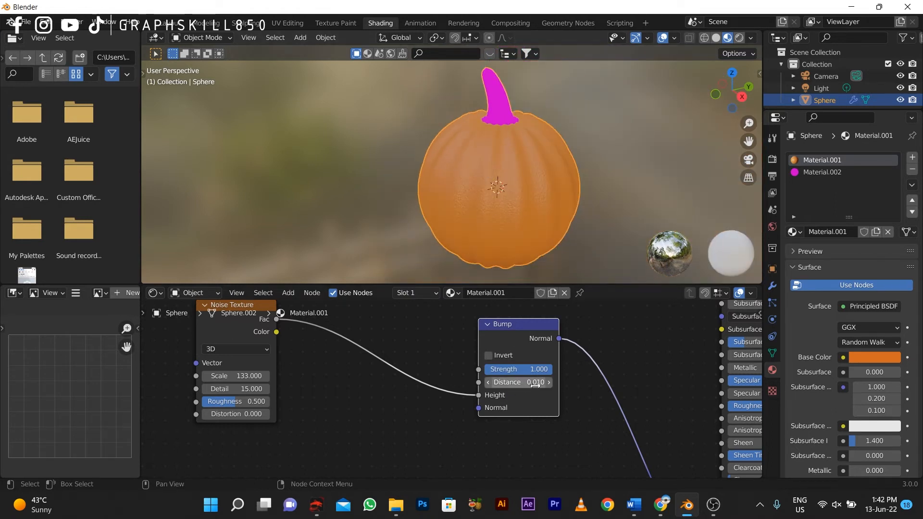
- Set the Distance of the body material's Bump node to 0.005 for a finer skin texture
scroll(561, 387, up, 2)
click(570, 380)
click(515, 380)
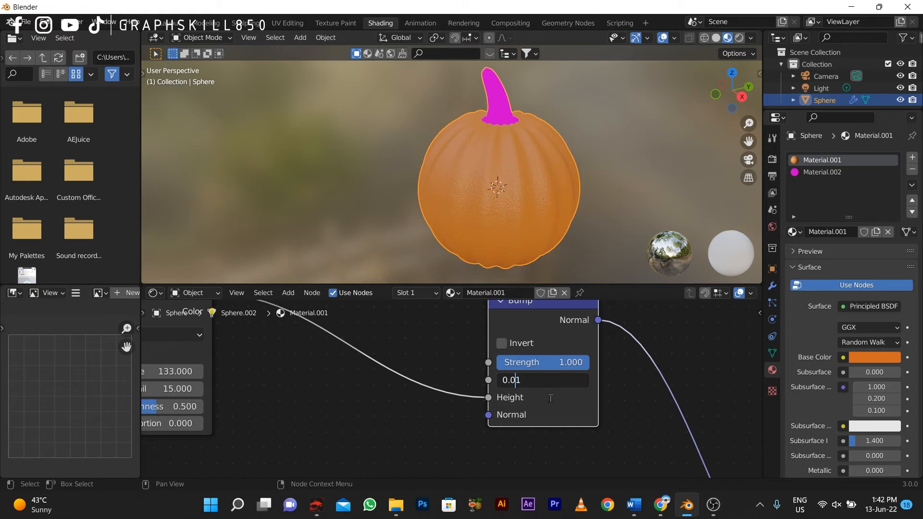
text(05)
key(Return)
scroll(385, 197, down, 2)
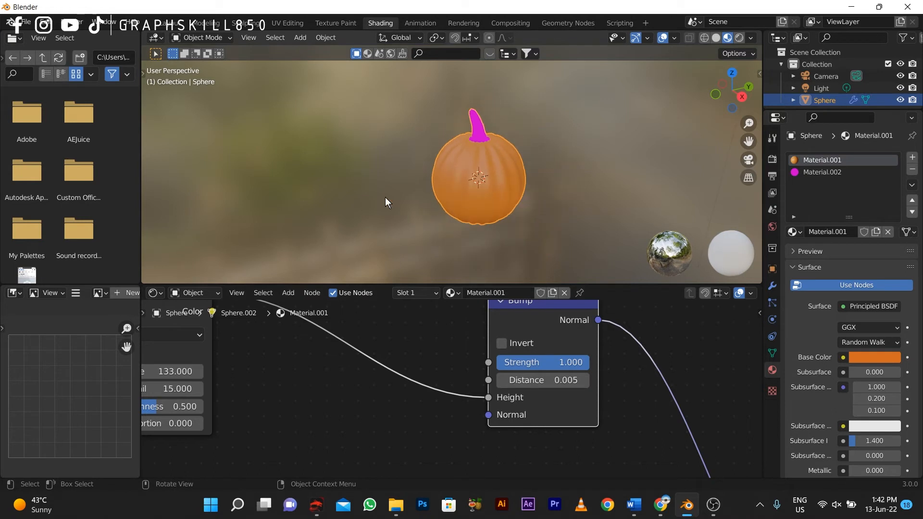
middle_drag(385, 197, 445, 198)
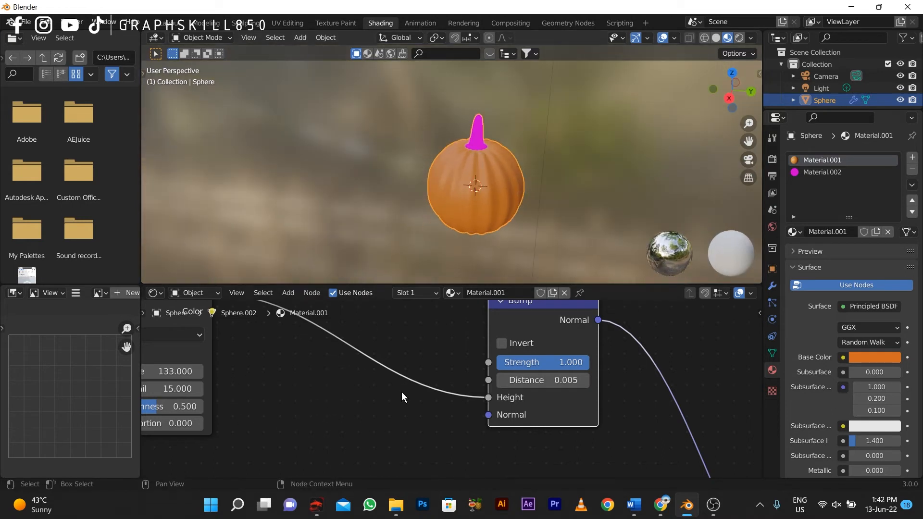
- Set the Strength of the body material's Bump node to 0.273
drag(562, 363, 469, 362)
scroll(454, 181, up, 3)
scroll(454, 181, up, 2)
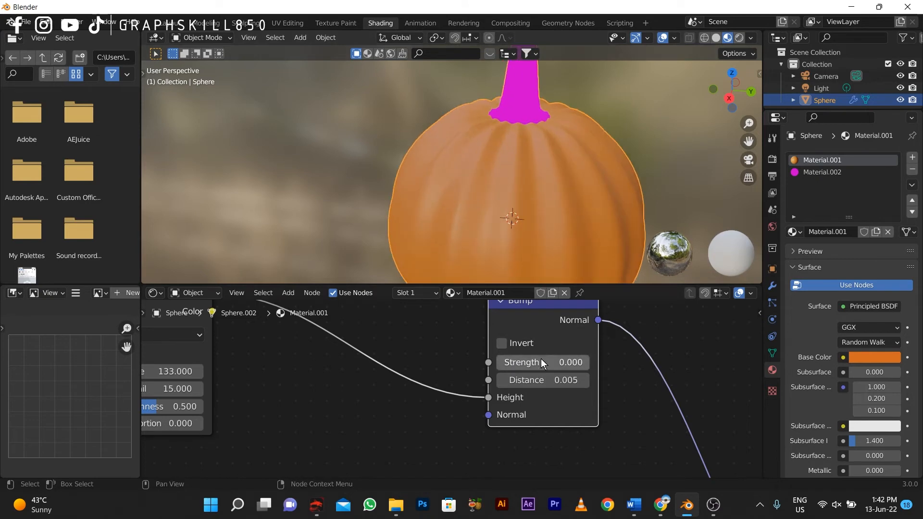
mouse_move(541, 363)
mouse_down()
mouse_move(591, 362)
mouse_move(522, 362)
mouse_up()
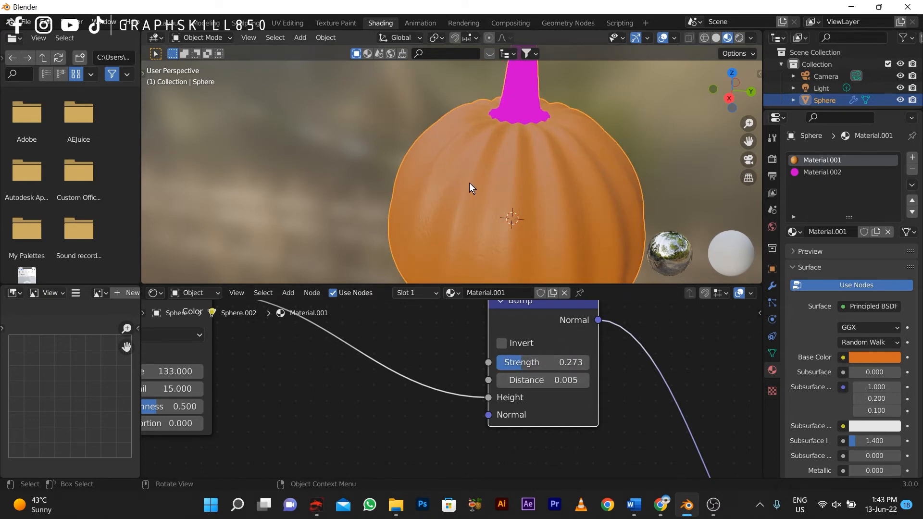
scroll(469, 183, down, 5)
- Switch to the Layout workspace and select the stem's material, Material.002
click(181, 24)
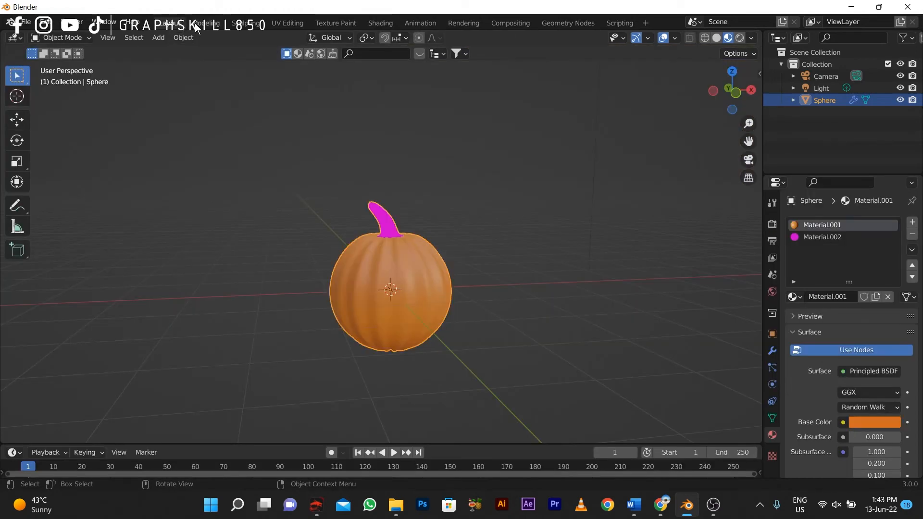
scroll(365, 272, up, 4)
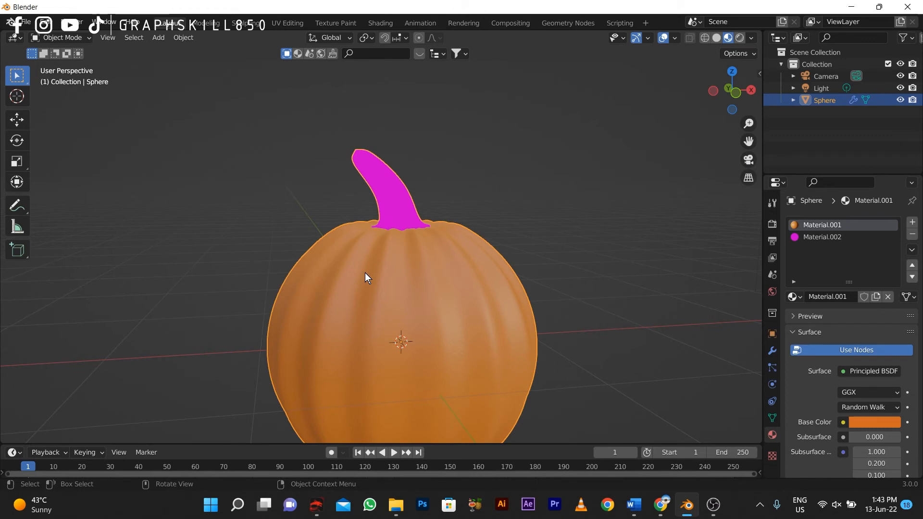
click(821, 237)
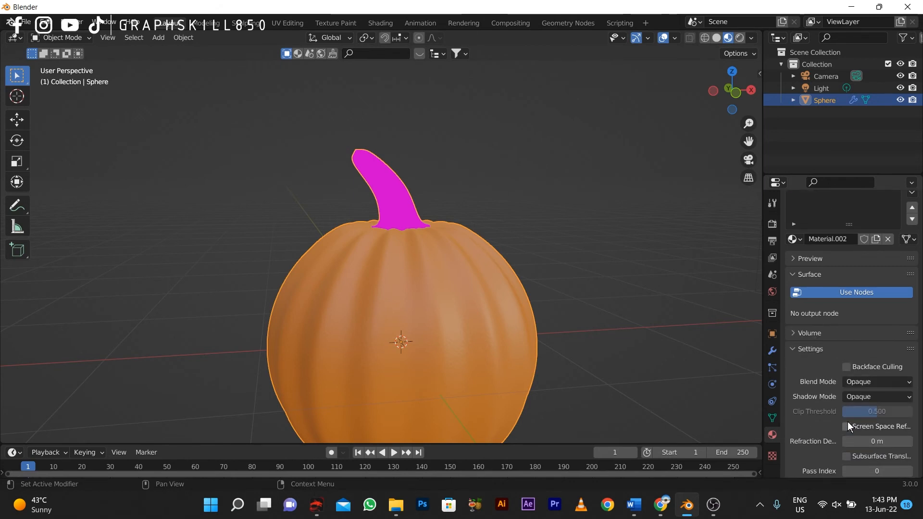
- Look through the Preview, Surface, Volume and Settings sections of the stem's material
click(797, 316)
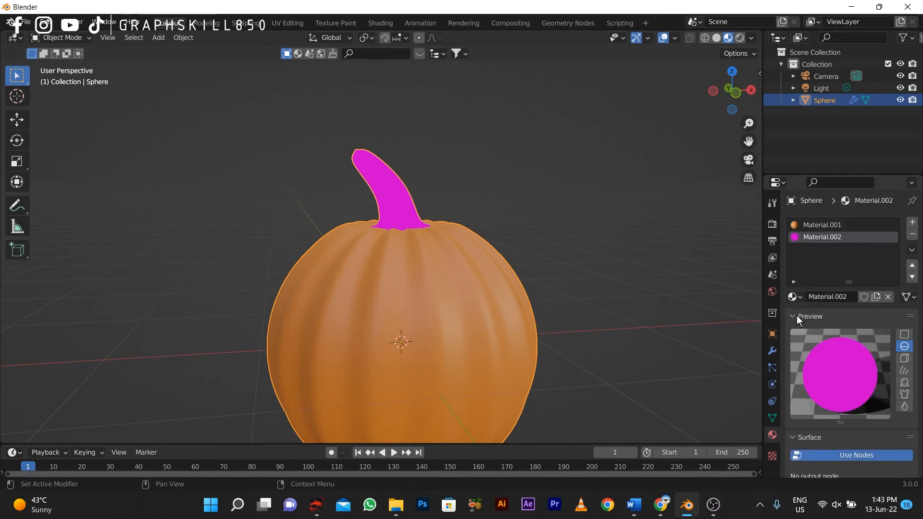
click(796, 316)
click(797, 332)
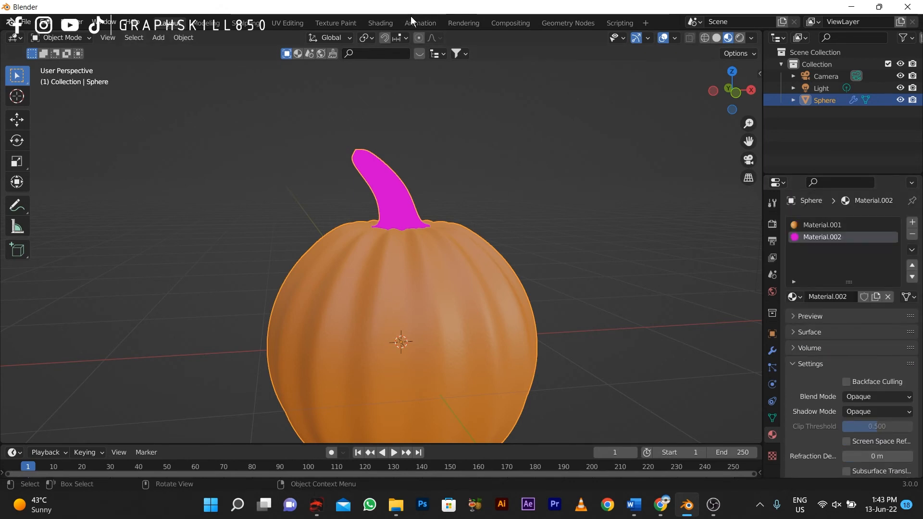
click(381, 24)
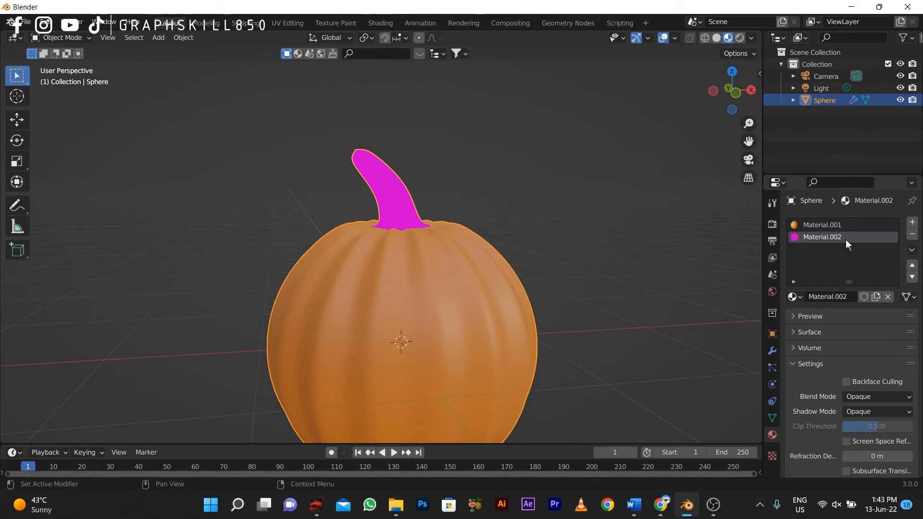
scroll(845, 347, down, 4)
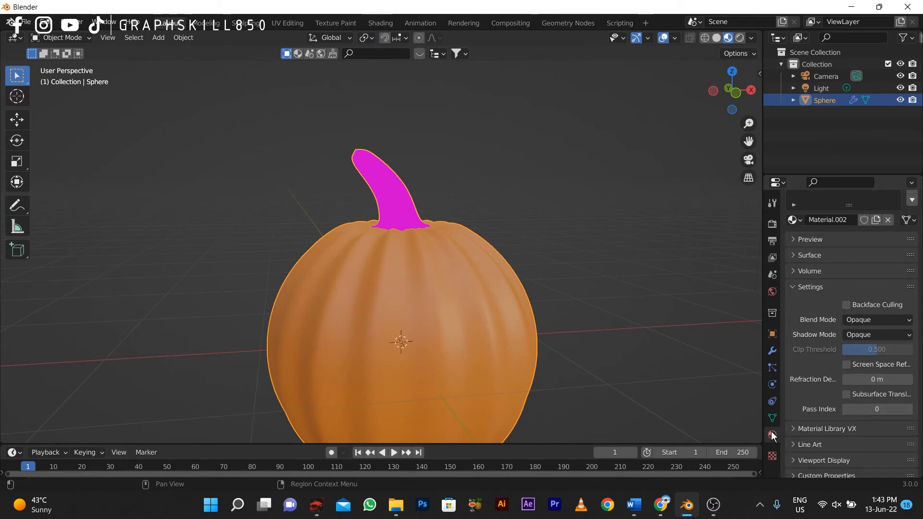
scroll(834, 376, up, 4)
click(795, 350)
click(795, 350)
click(791, 334)
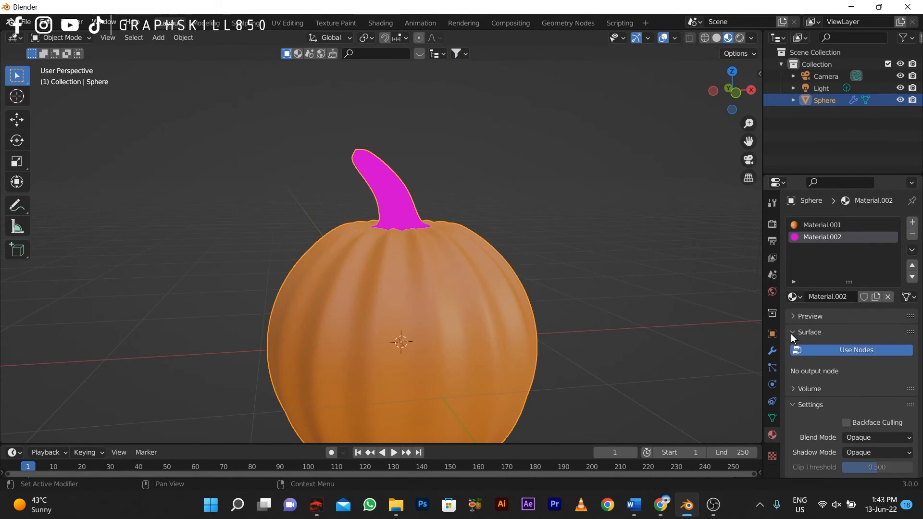
click(791, 334)
click(793, 337)
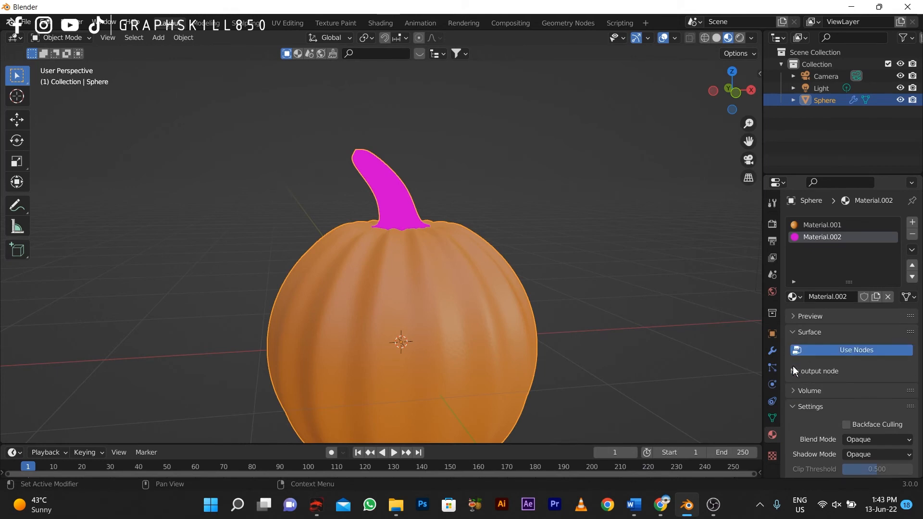
- Disable nodes for the stem's Material.002 and set its Base Color to a dark reddish brown with hue 0.010 and saturation 0.996
click(859, 350)
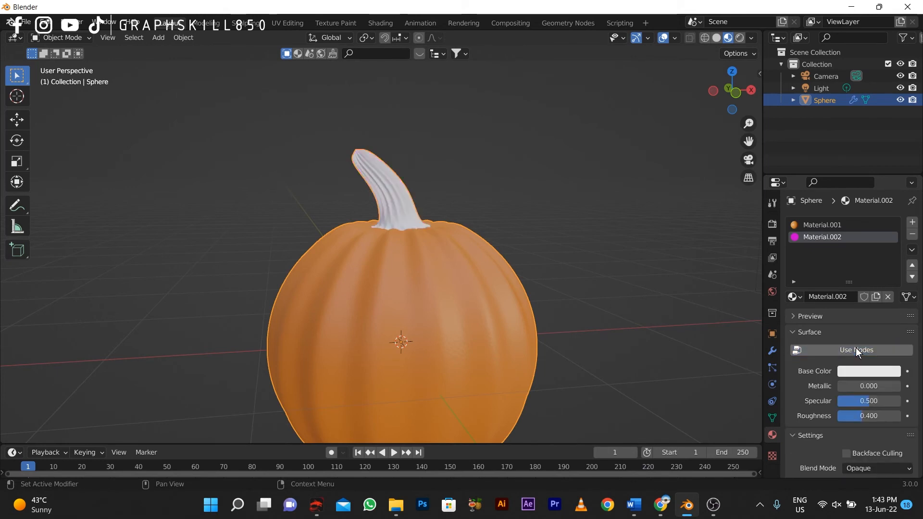
click(869, 371)
click(835, 280)
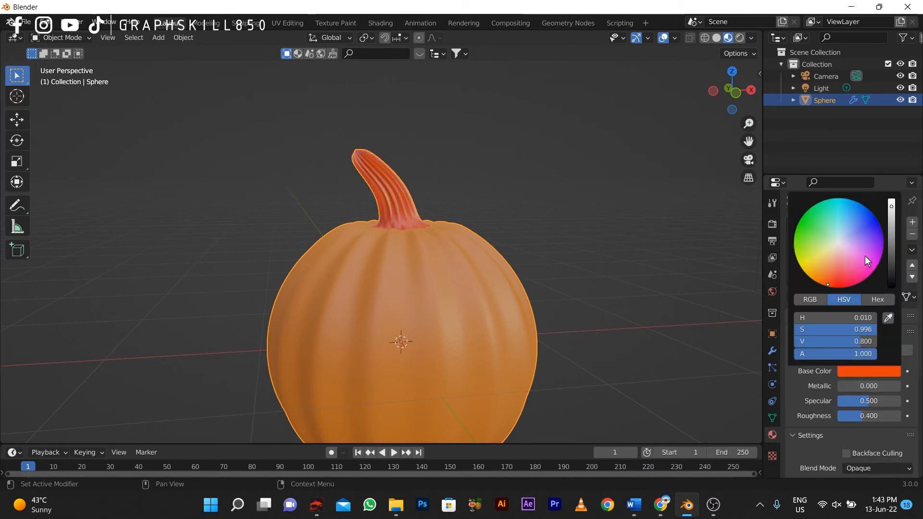
drag(891, 207, 891, 257)
- Scale the whole pumpkin down along the Z axis to give it a slightly flatter shape
scroll(575, 235, down, 5)
middle_drag(482, 283, 491, 311)
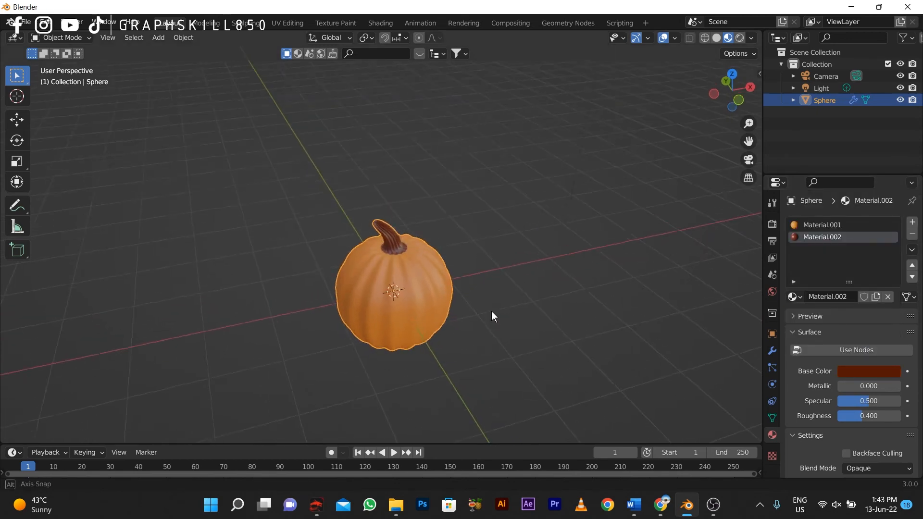
middle_drag(330, 313, 454, 211)
scroll(420, 287, up, 5)
scroll(385, 298, down, 4)
middle_drag(380, 307, 409, 287)
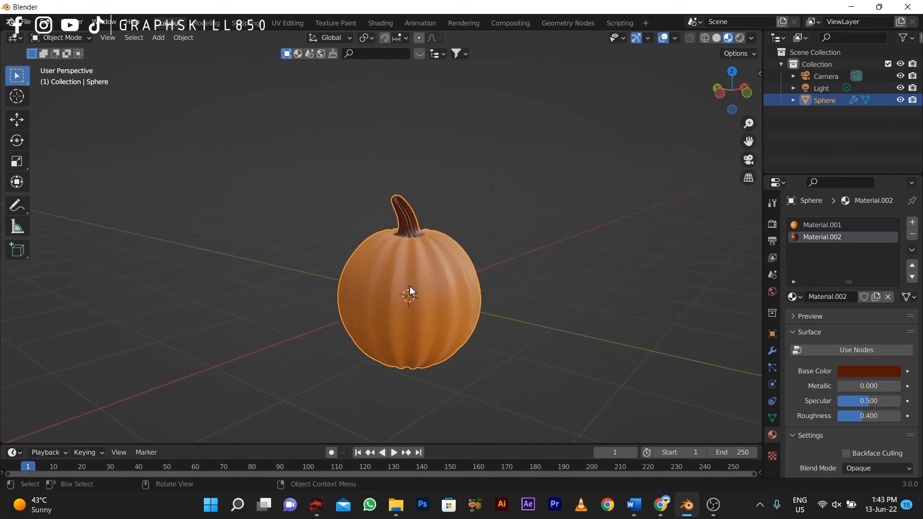
key(Tab)
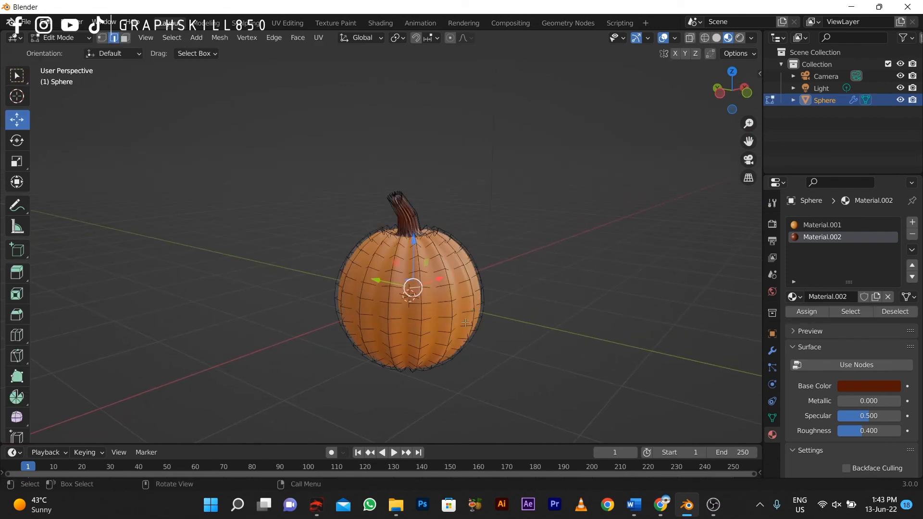
key(Tab)
key(s)
key(z)
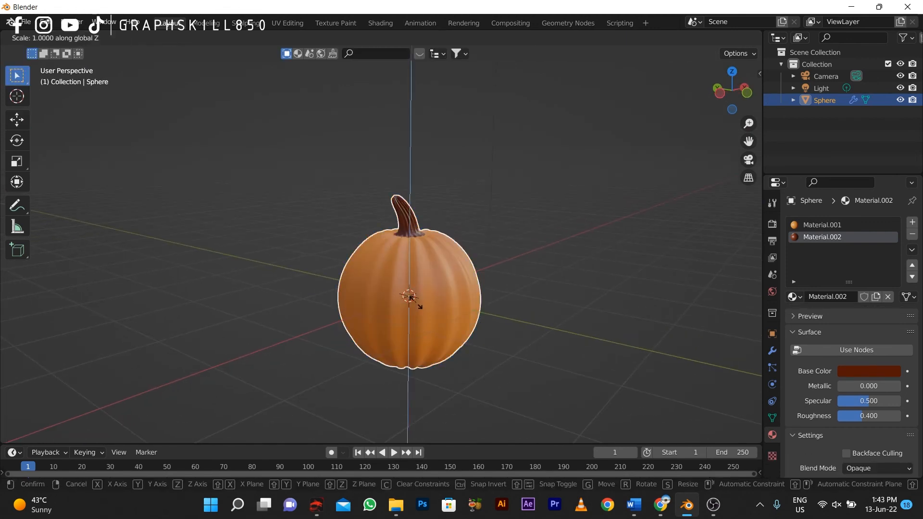
click(423, 295)
scroll(398, 264, up, 5)
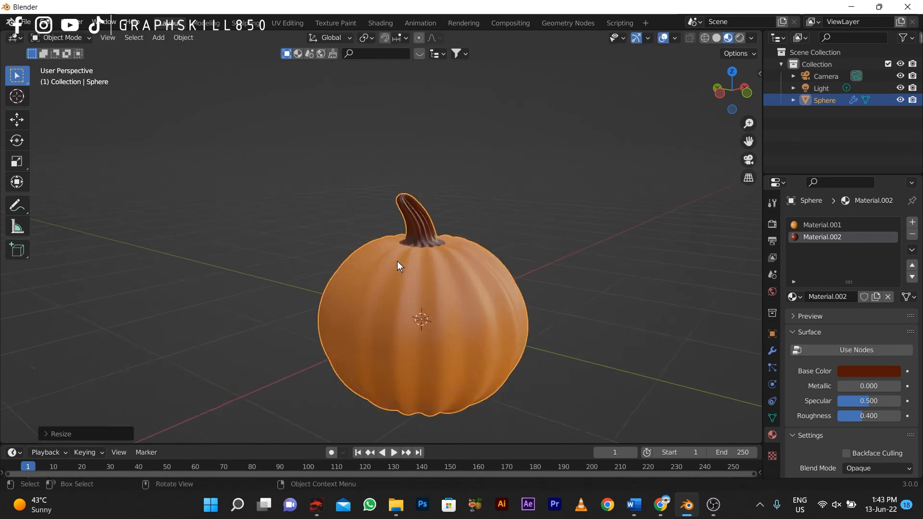
key(Tab)
click(395, 335)
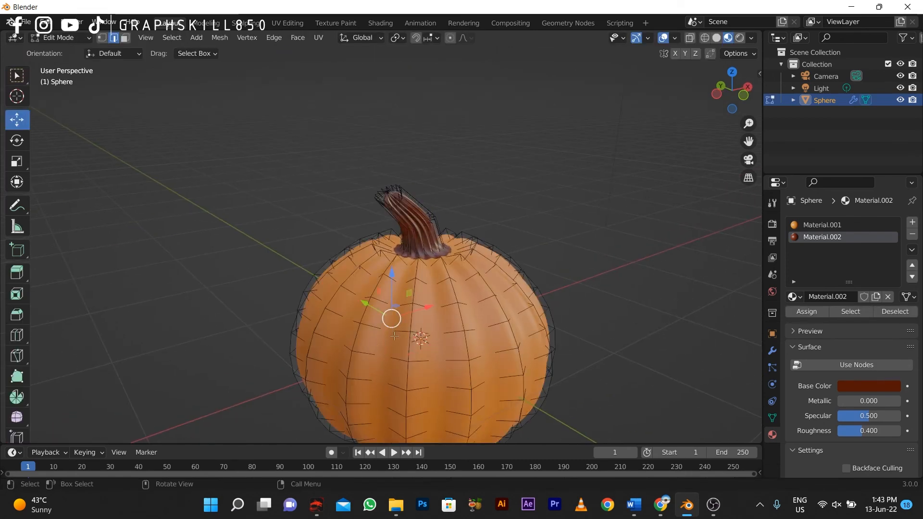
scroll(424, 287, down, 6)
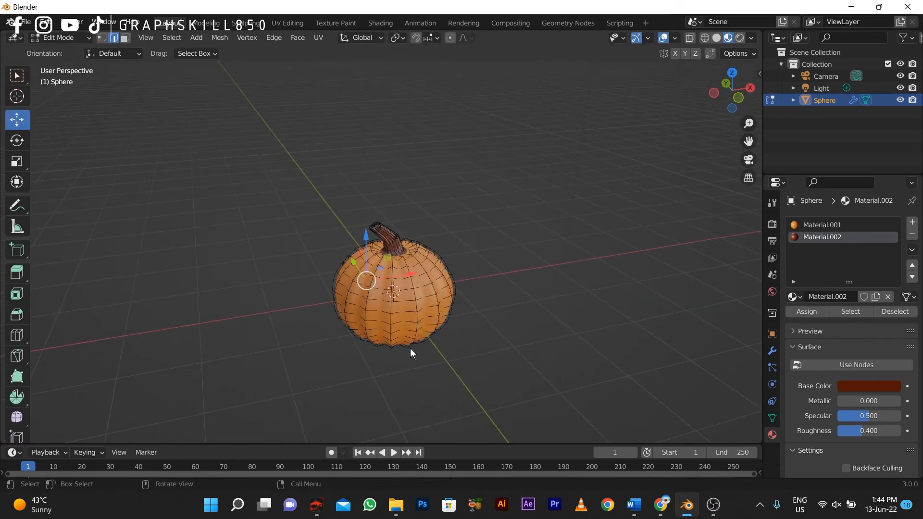
key(Tab)
middle_drag(366, 336, 511, 331)
scroll(345, 277, up, 3)
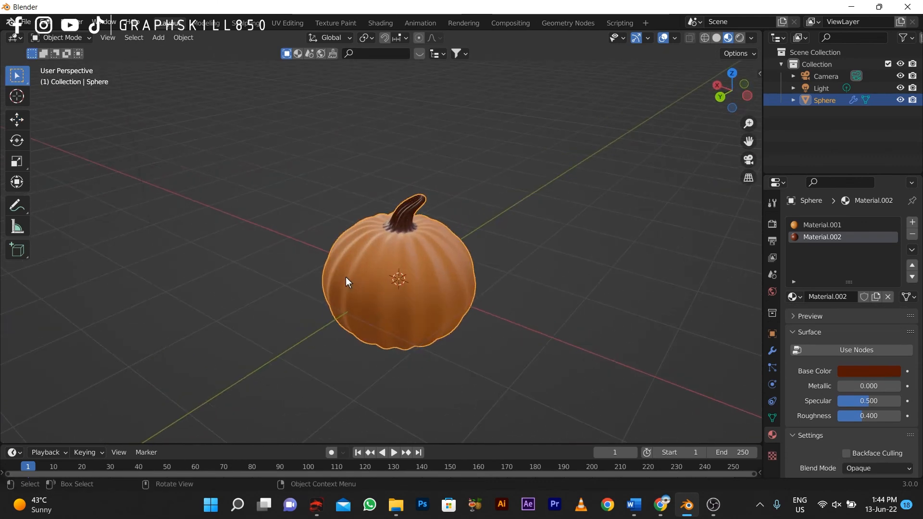
middle_drag(345, 277, 740, 94)
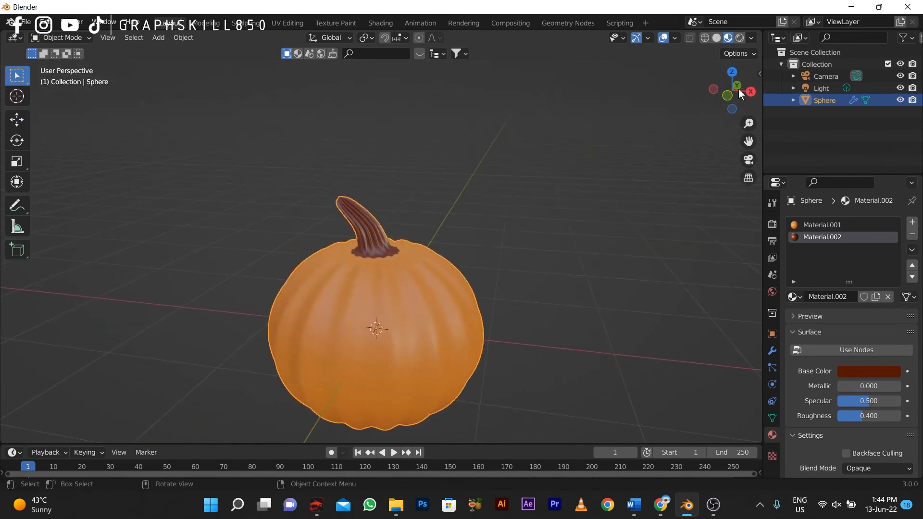
- Switch the viewport to rendered shading and load the Drackenstein Quarry HDRI from BlenderKit at 1024 resolution
click(740, 39)
mouse_move(443, 247)
middle_down()
mouse_move(460, 284)
mouse_move(446, 287)
middle_up()
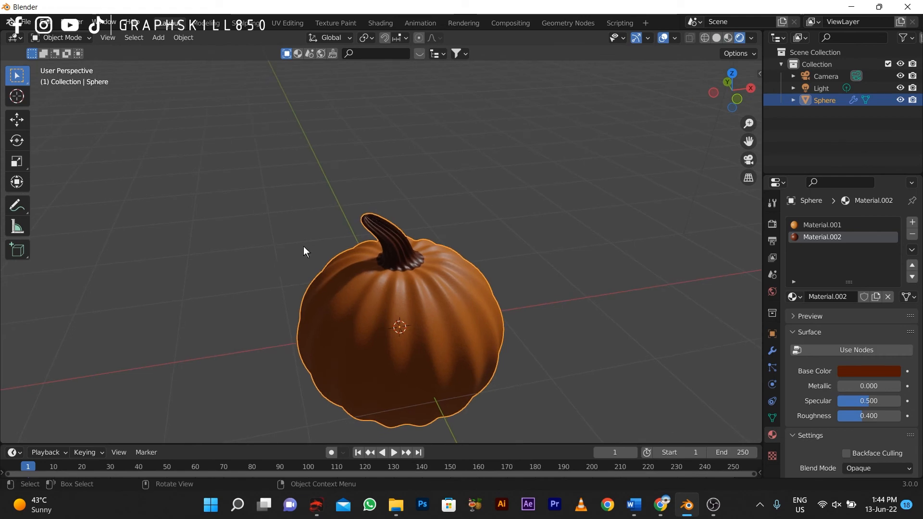
click(418, 54)
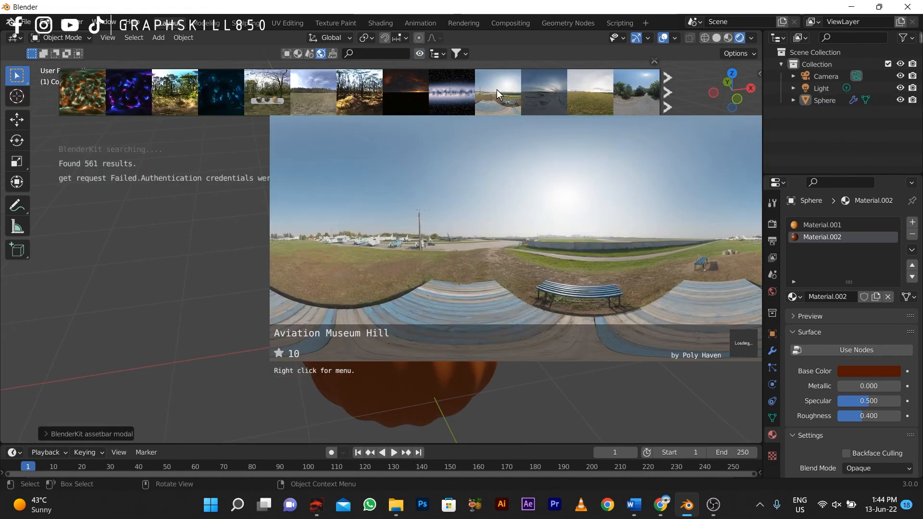
click(576, 88)
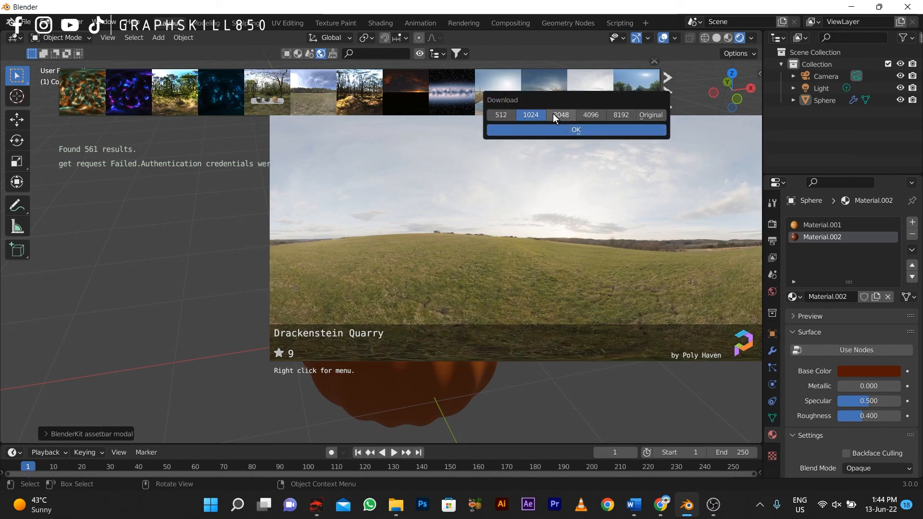
click(551, 127)
- Set the scene's render engine to Cycles and its device to GPU Compute
click(772, 224)
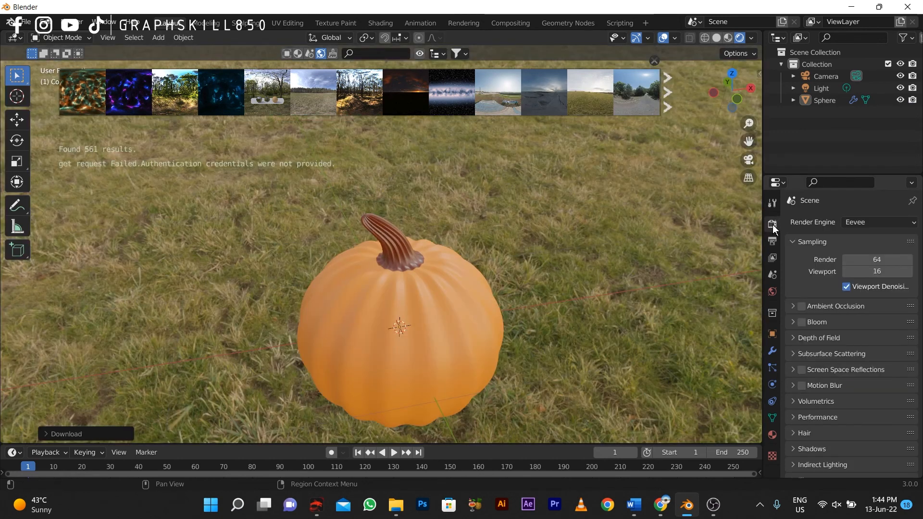
scroll(510, 263, down, 3)
scroll(385, 278, up, 4)
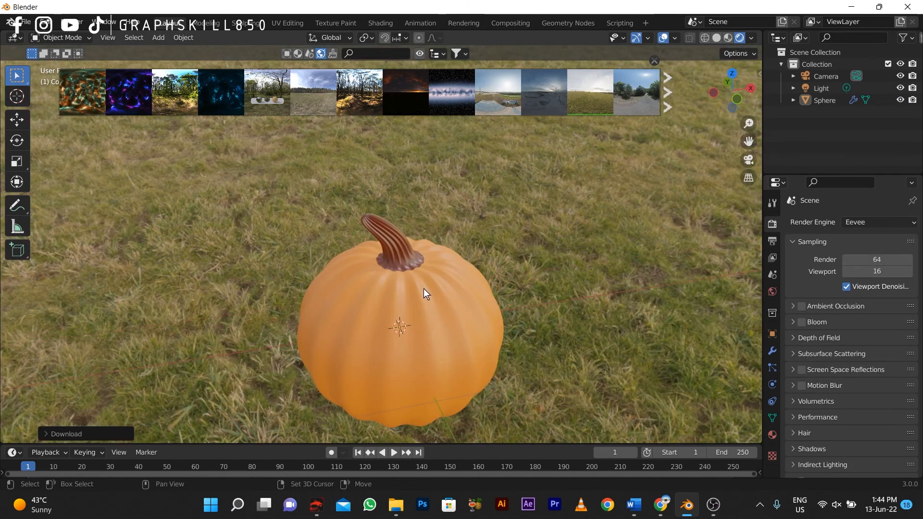
click(879, 222)
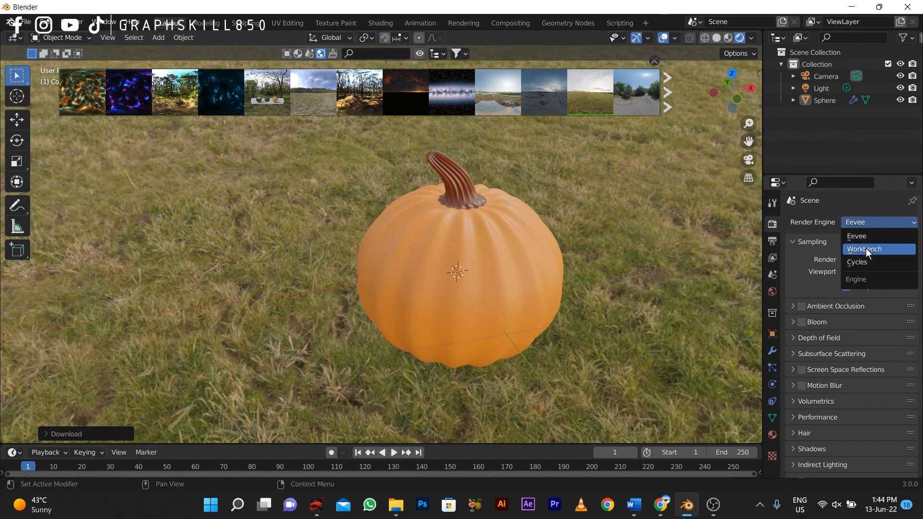
click(865, 262)
click(858, 247)
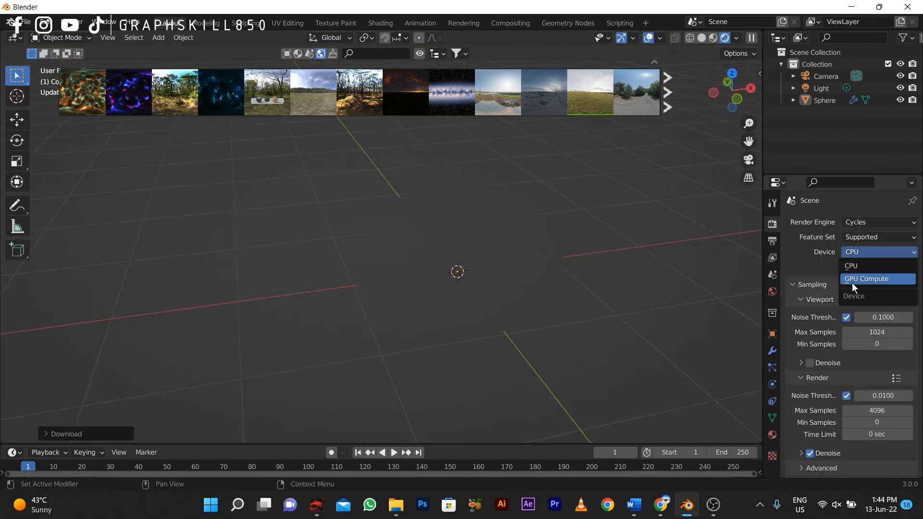
click(852, 281)
- Enable the Transparent option in the render's Film settings to hide the HDRI background
scroll(803, 371, down, 1)
scroll(804, 456, down, 8)
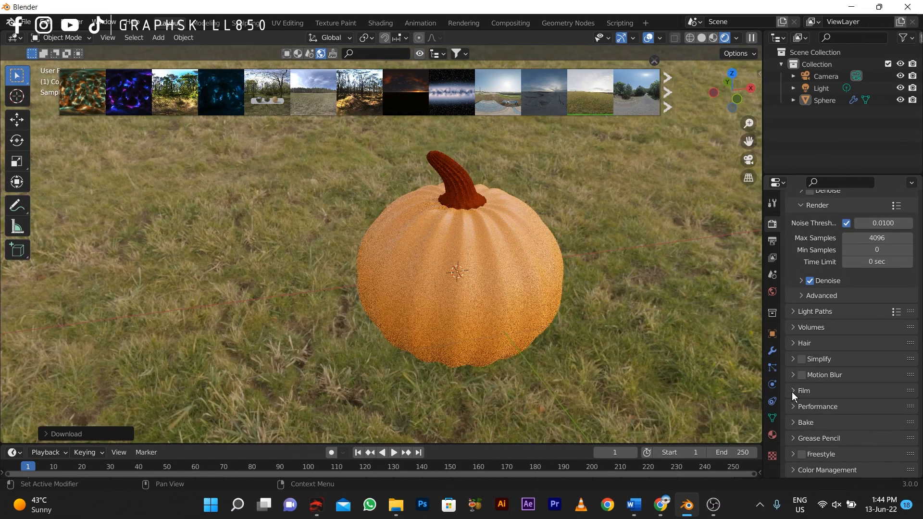
click(792, 391)
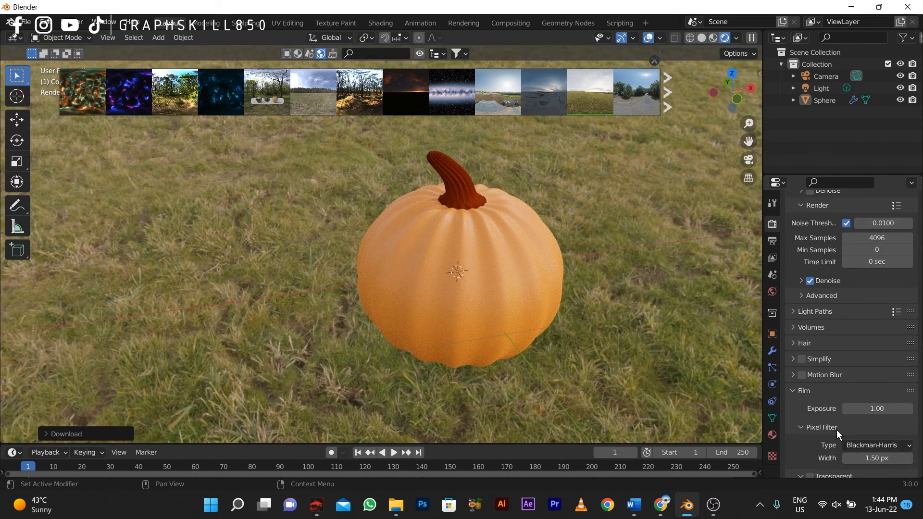
click(793, 391)
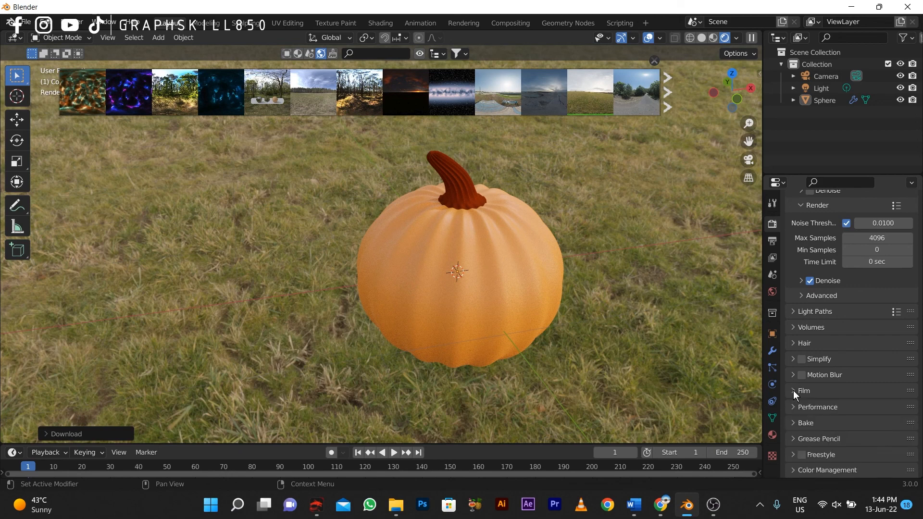
click(793, 390)
scroll(796, 394, down, 2)
click(803, 440)
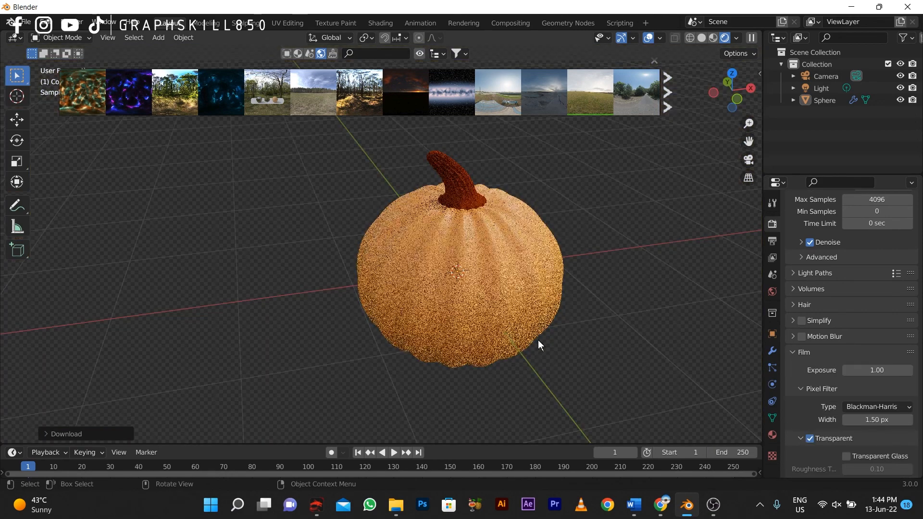
- Add a mesh plane as the ground, scale it up to about 10 times its size, and hide the BlenderKit asset bar
key(shift+a)
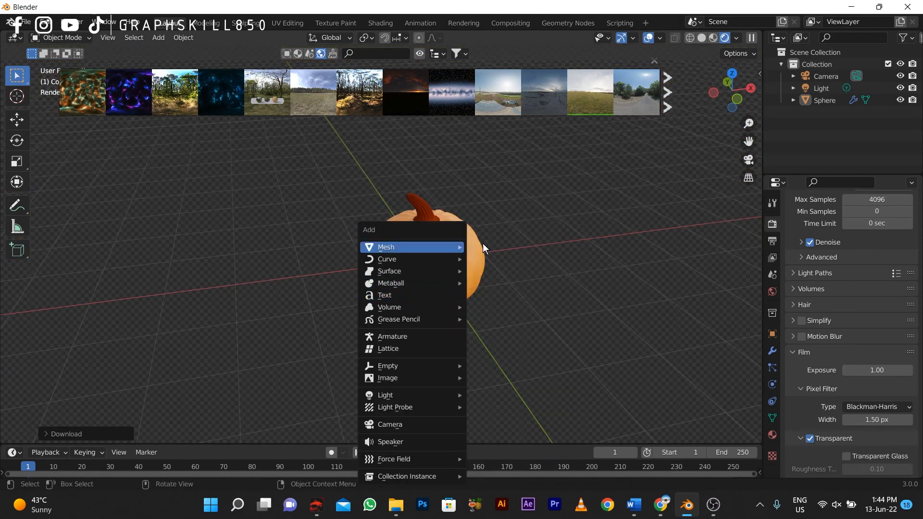
mouse_move(452, 247)
click(501, 247)
key(s)
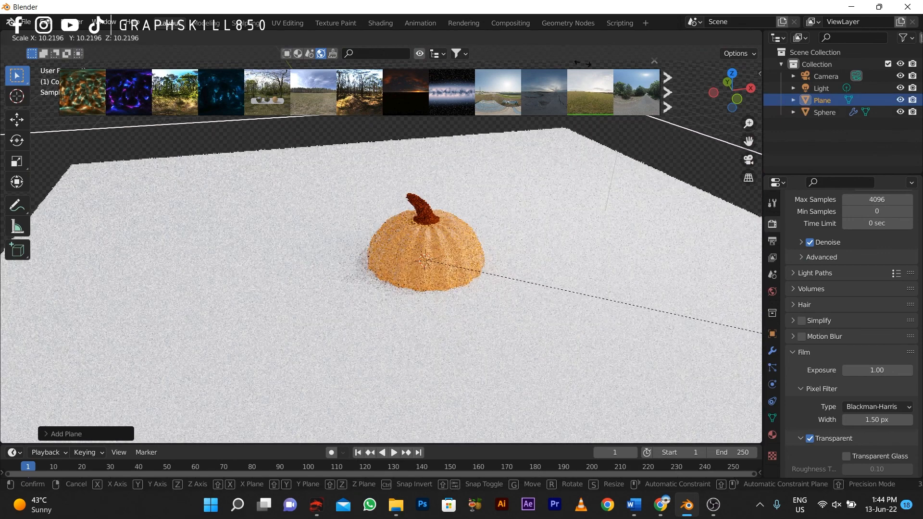
click(617, 83)
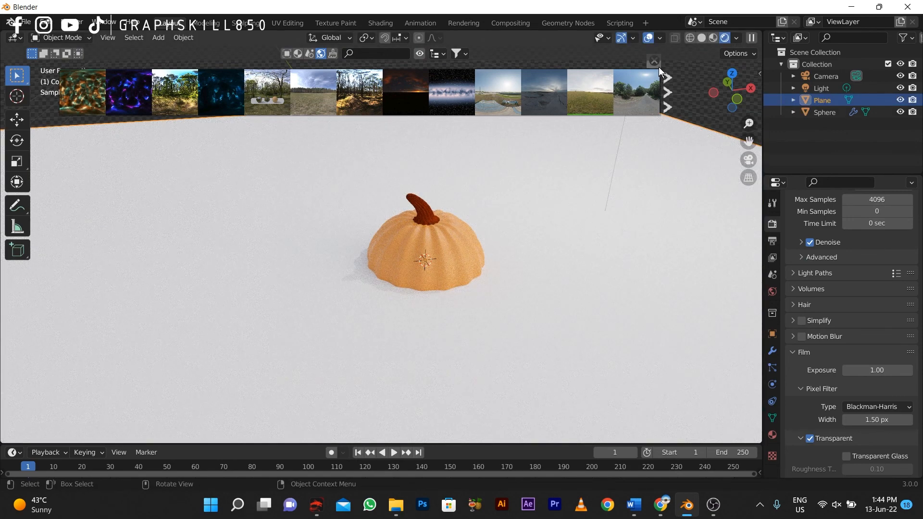
click(658, 67)
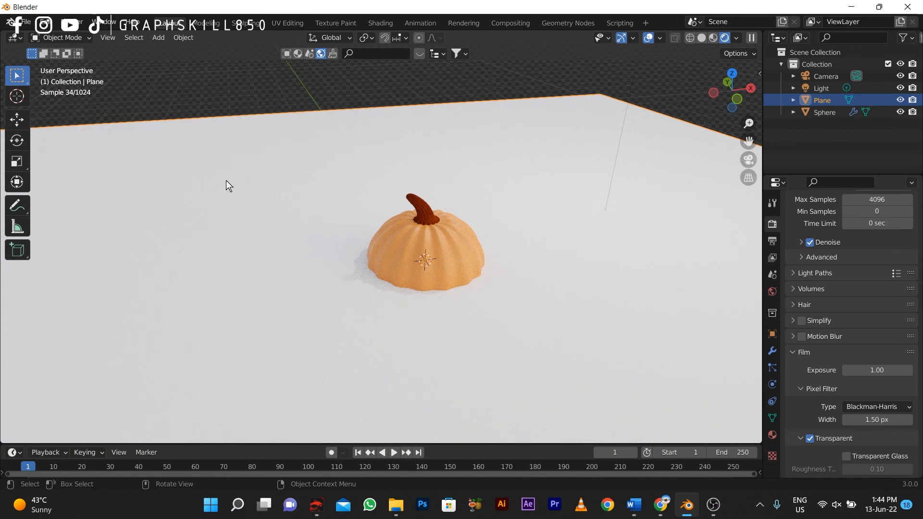
- Raise the pumpkin along the Z axis in front view until its base rests on the ground plane
click(430, 260)
click(17, 119)
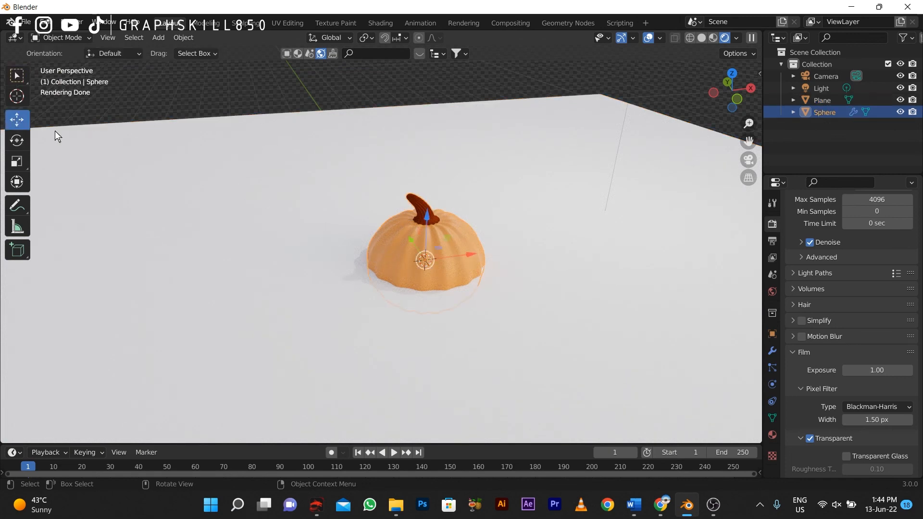
key(KP_1)
key(g)
key(z)
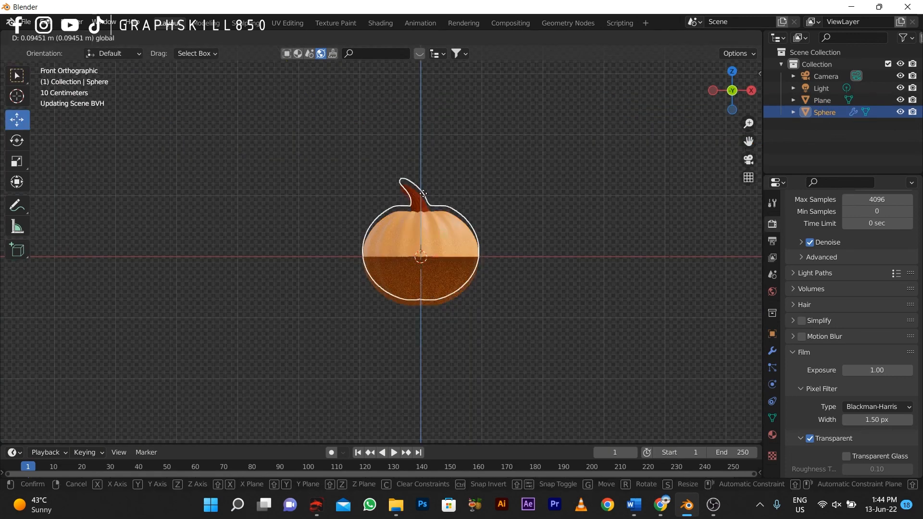
click(309, 236)
- Look through the camera and move the pumpkin across the ground closer to the camera, keeping it inside the frame
middle_drag(309, 235, 309, 325)
key(KP_0)
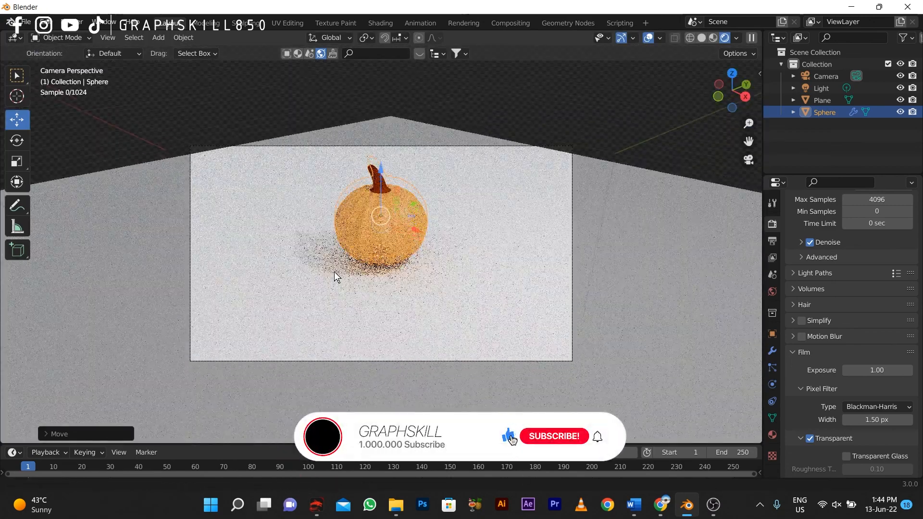
drag(334, 247, 406, 294)
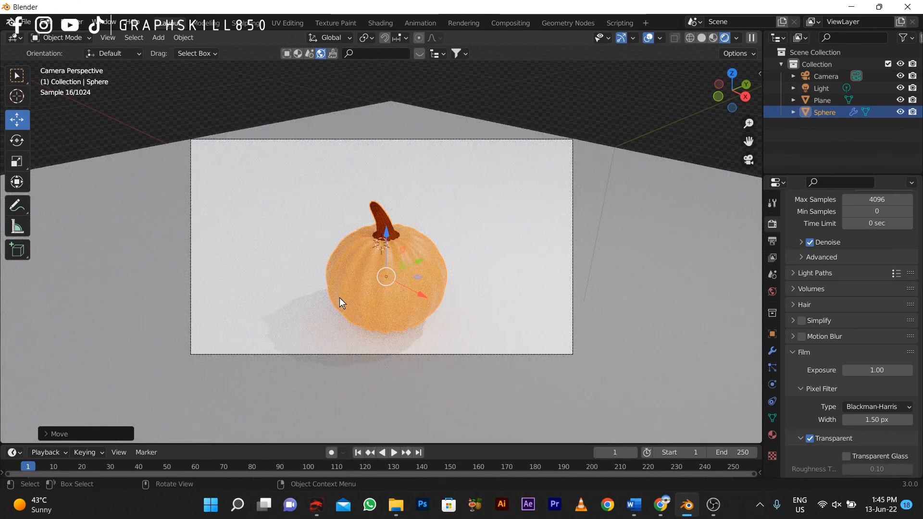
- Switch the viewport to Material Preview shading and leave the camera view for a close view of the pumpkin
click(713, 40)
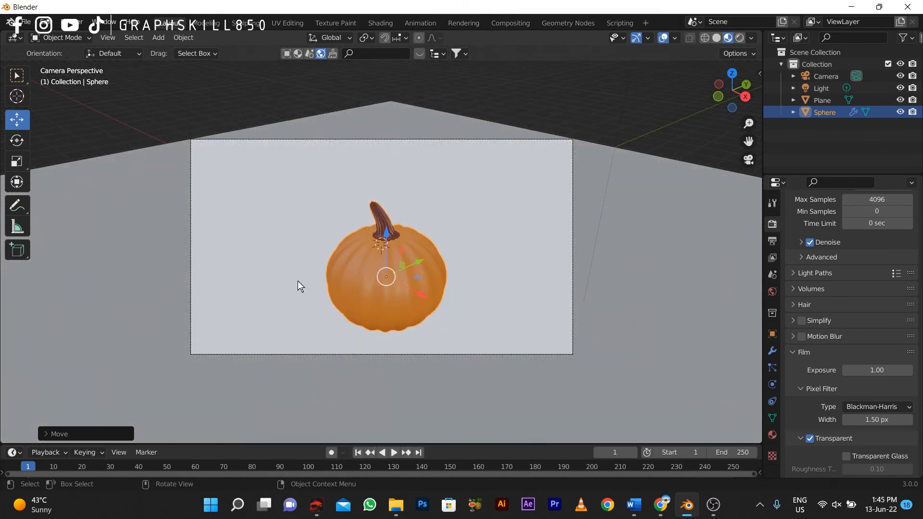
middle_drag(298, 281, 337, 283)
scroll(454, 283, up, 4)
middle_drag(454, 283, 348, 262)
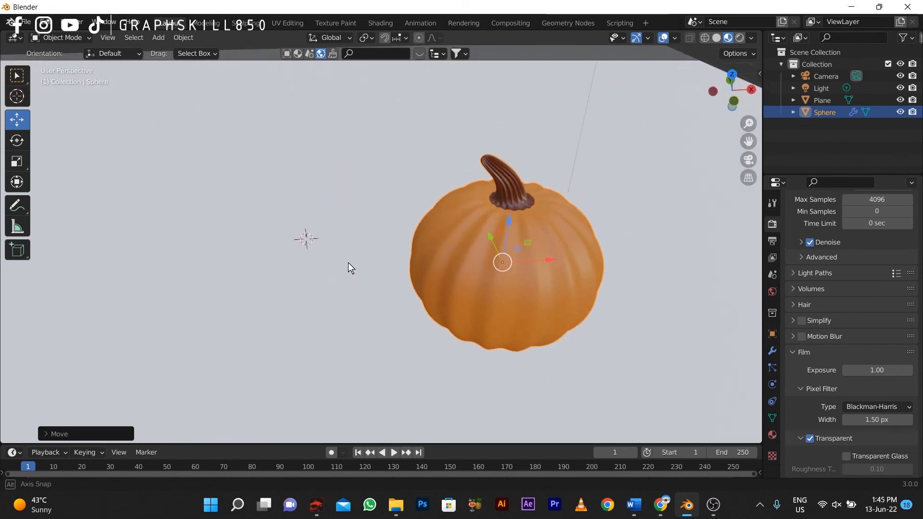